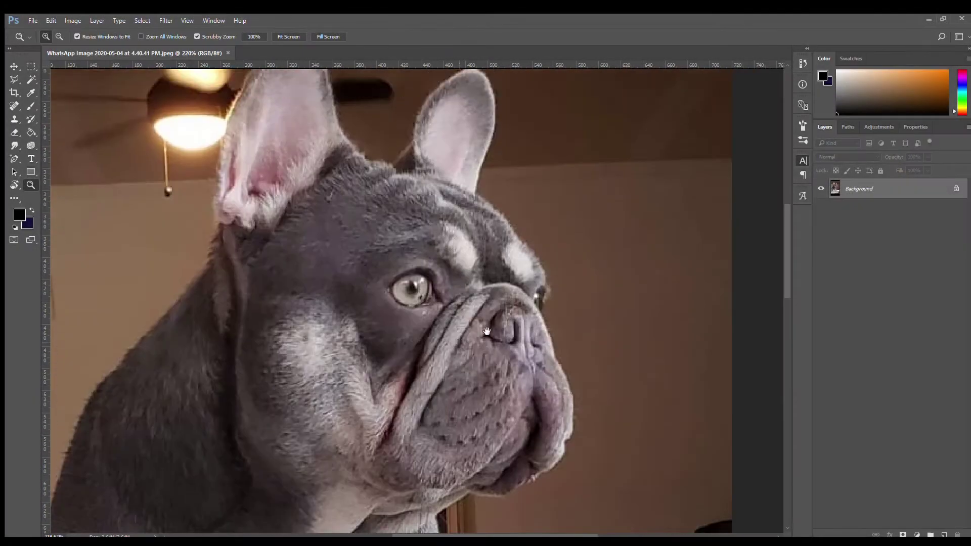
- Trace the head and ears from the chin as one closed white shape, then hide it
key("p")
left_click(468, 491)
left_click_drag(510, 495, 555, 467)
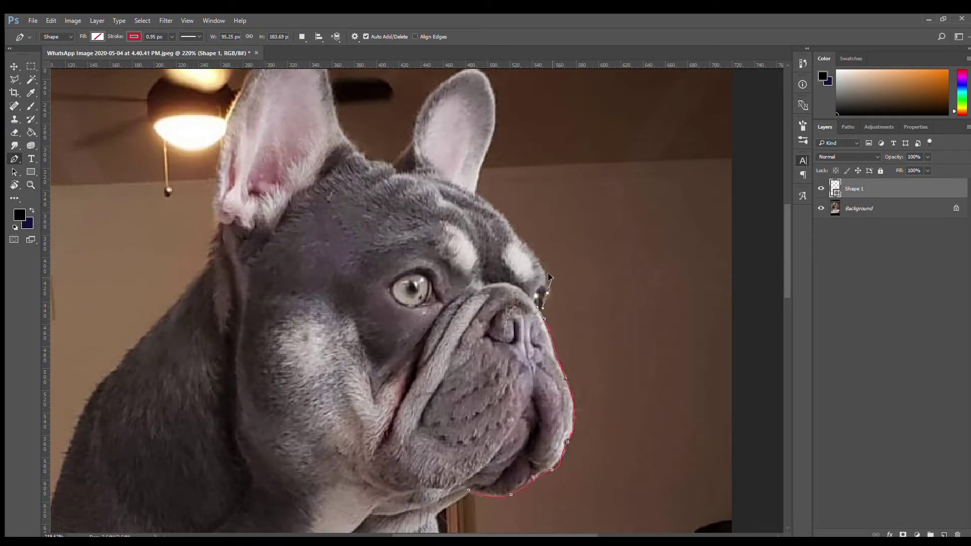
left_click_drag(476, 69, 507, 192)
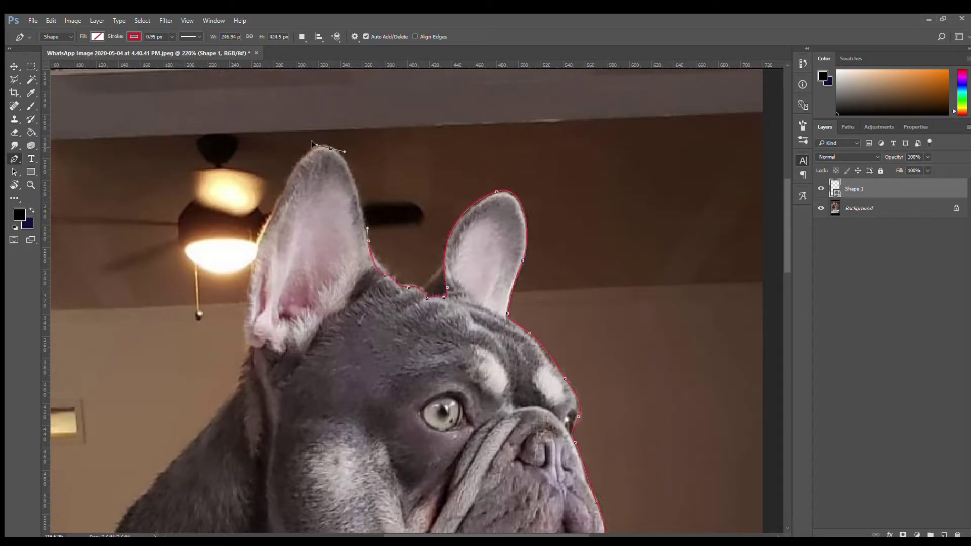
left_click(246, 325)
scroll(268, 303, "down", 3)
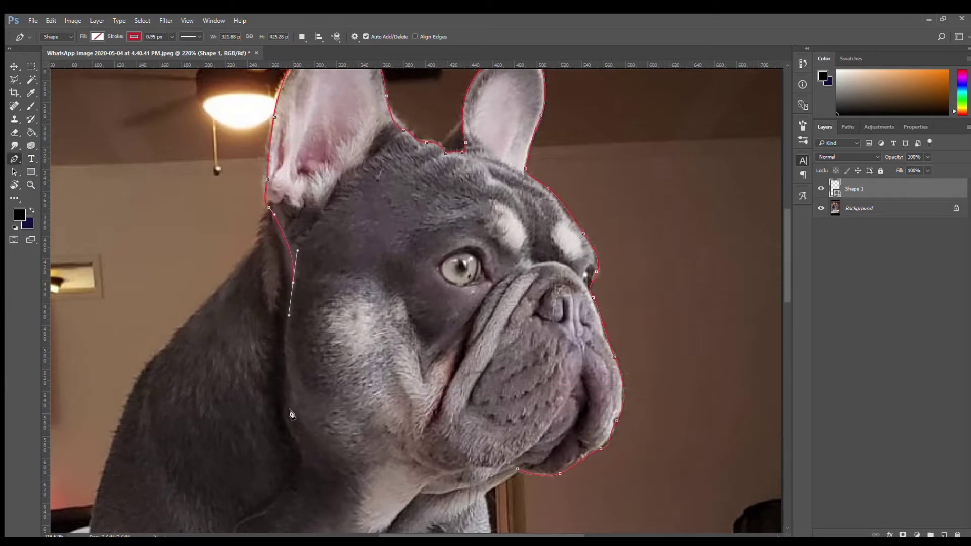
left_click(517, 469)
key("u")
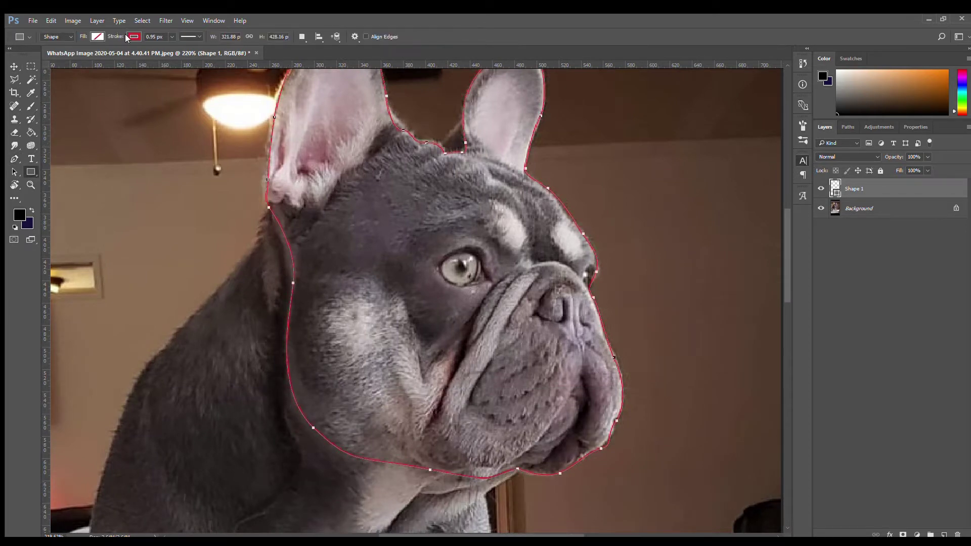
left_click(821, 188)
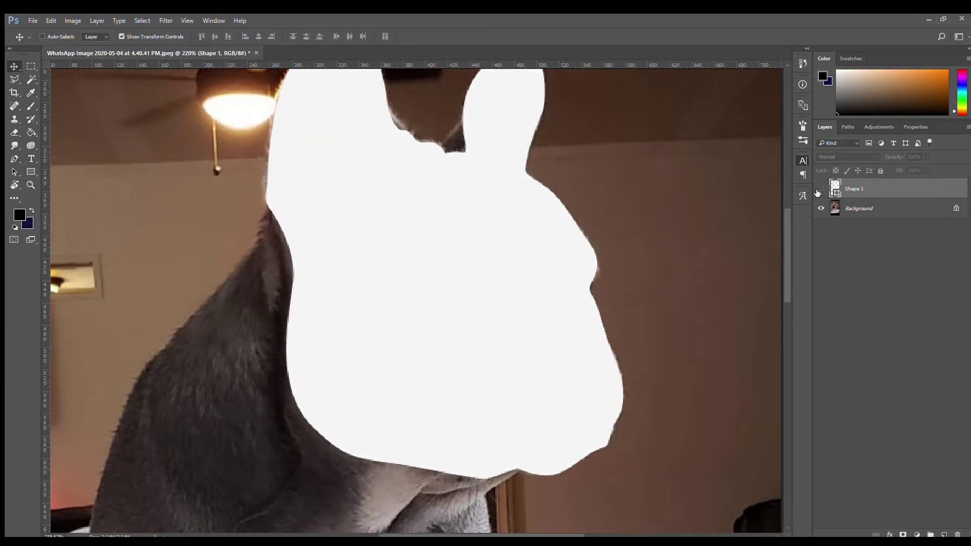
- Zoom in on the photo and undo the stray brow shape
key("z")
scroll(477, 363, "down", 2)
scroll(455, 329, "down", 3)
scroll(420, 284, "up", 3)
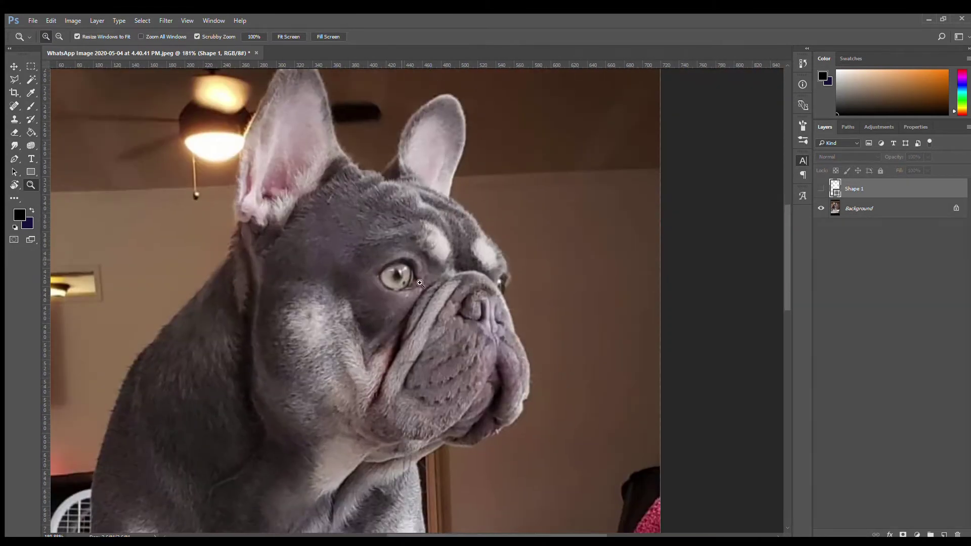
scroll(400, 271, "up", 2)
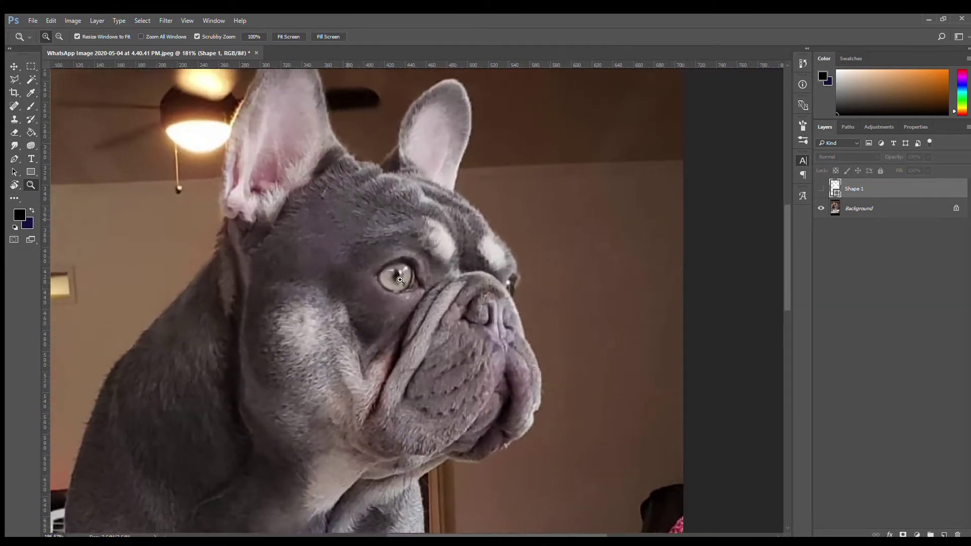
key("p")
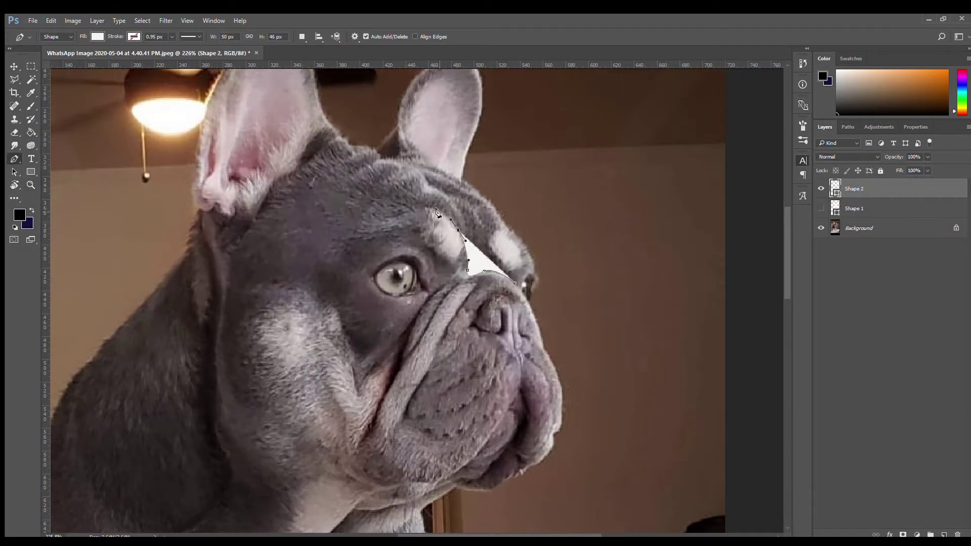
key("ctrl+z")
key("ctrl+z")
key("ctrl+z")
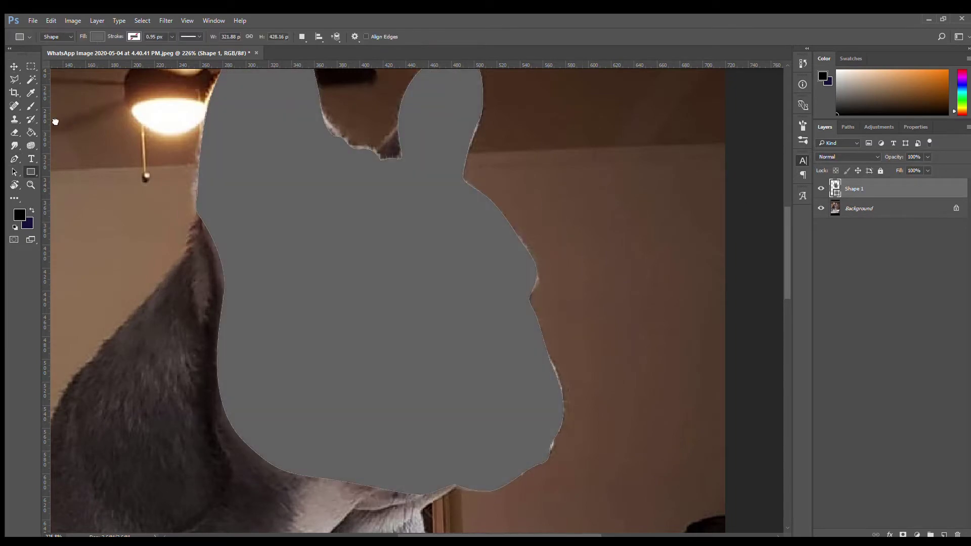
- Hide the Shape 1 head silhouette so the dog photo shows through
key("v")
left_click(822, 188)
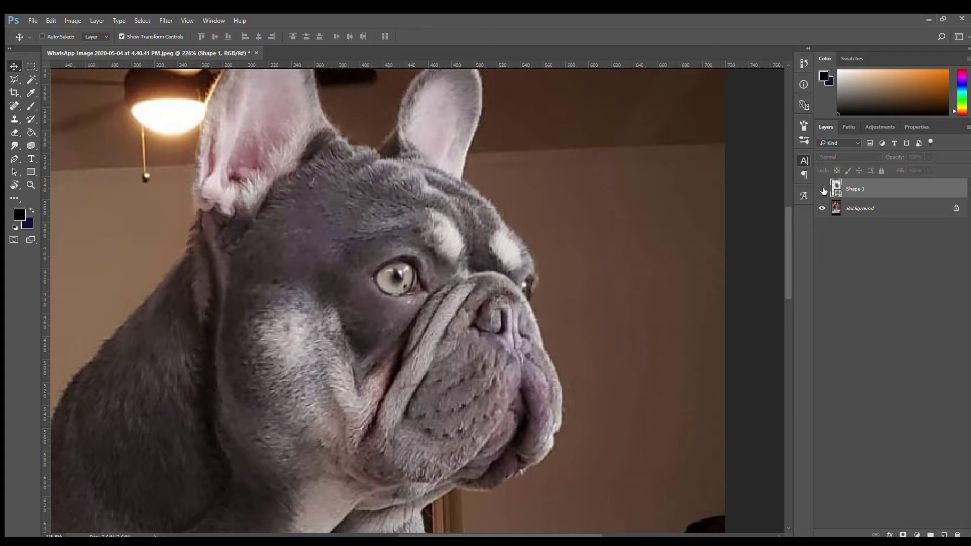
scroll(636, 395, "up", 2)
key("p")
scroll(637, 395, "up", 2)
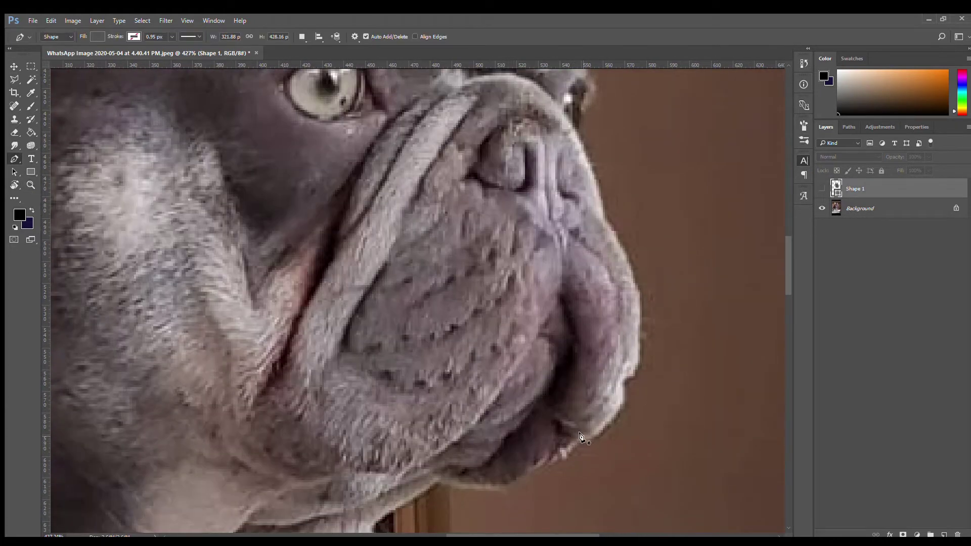
- Trace a white jowl shape along the jaw and lip edge
left_click(584, 434)
left_click(618, 421)
left_click(621, 398)
left_click(622, 374)
left_click(596, 227)
left_click_drag(605, 292, 598, 274)
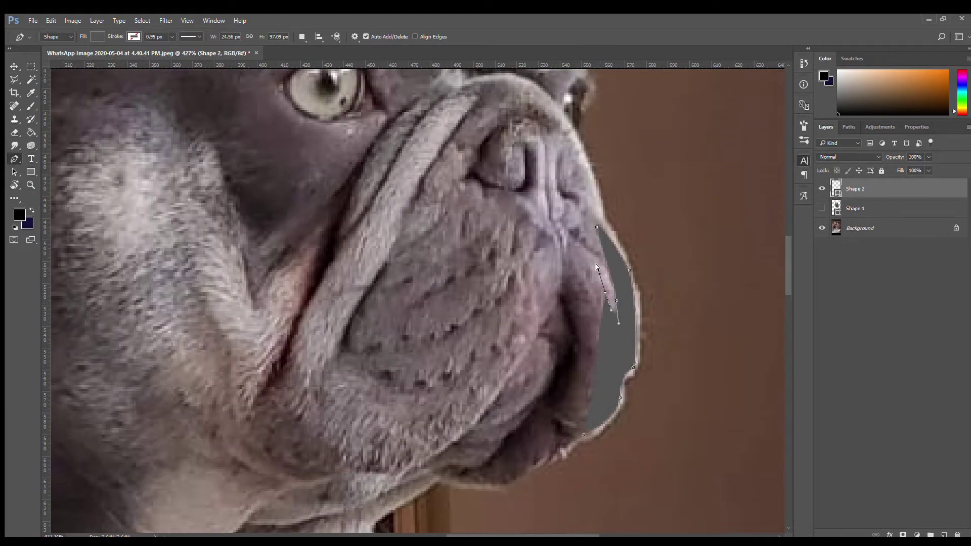
key("i")
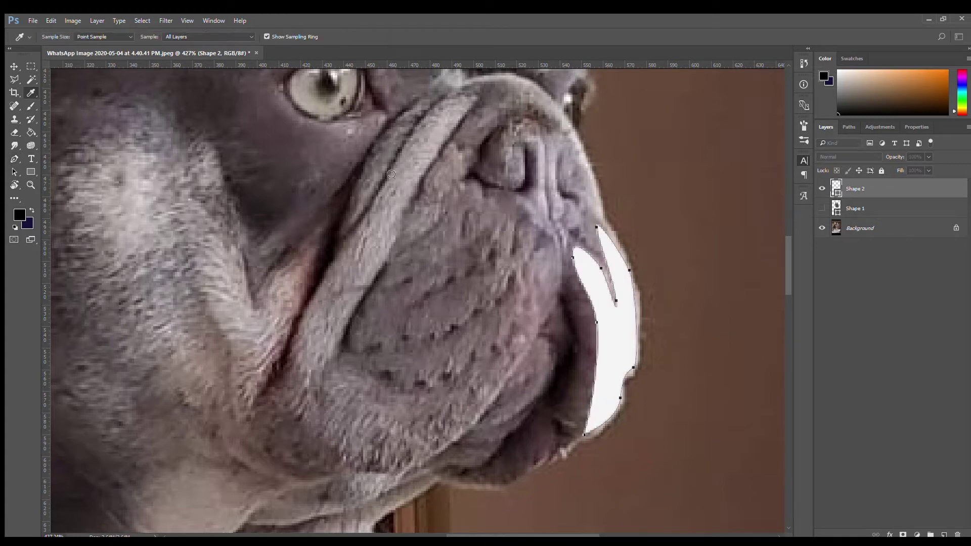
- Draw the curved mouth shape and a small sliver shape beside it
key("z")
scroll(578, 143, "down", 3)
scroll(545, 314, "up", 3)
key("p")
left_click(556, 343)
left_click(575, 366)
left_click(503, 438)
left_click(554, 387)
left_click(556, 343)
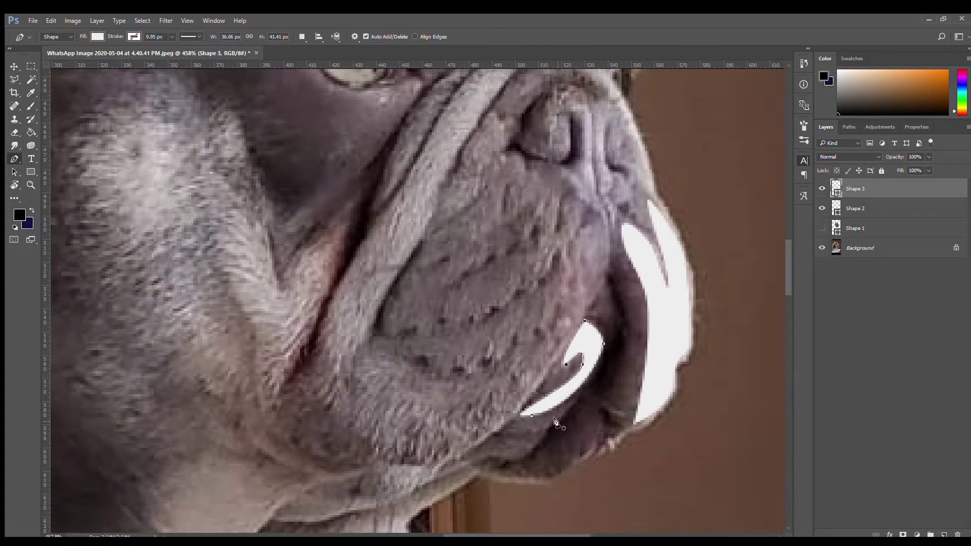
left_click(501, 435)
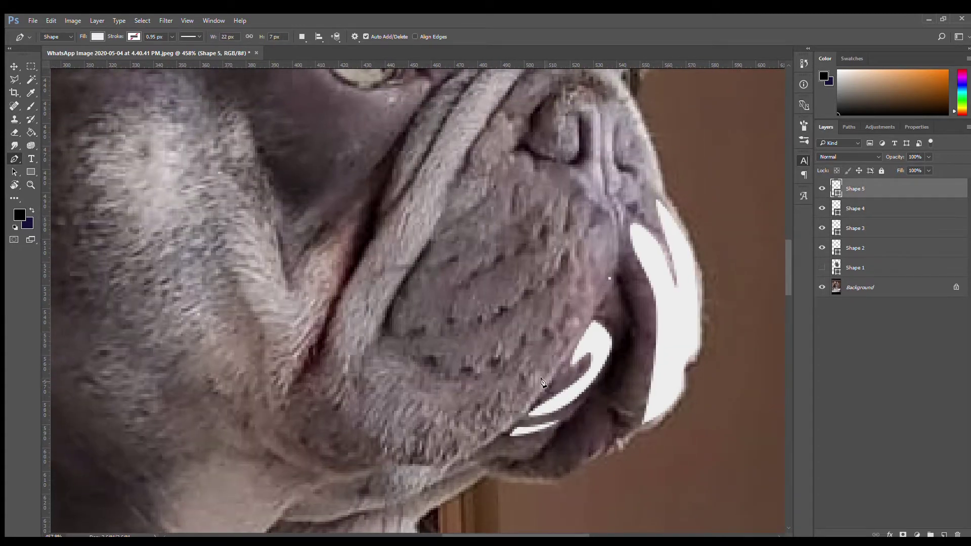
- Trace the muzzle fold shape, briefly lowering opacity to 5% to see the fur
left_click_drag(524, 405, 336, 318)
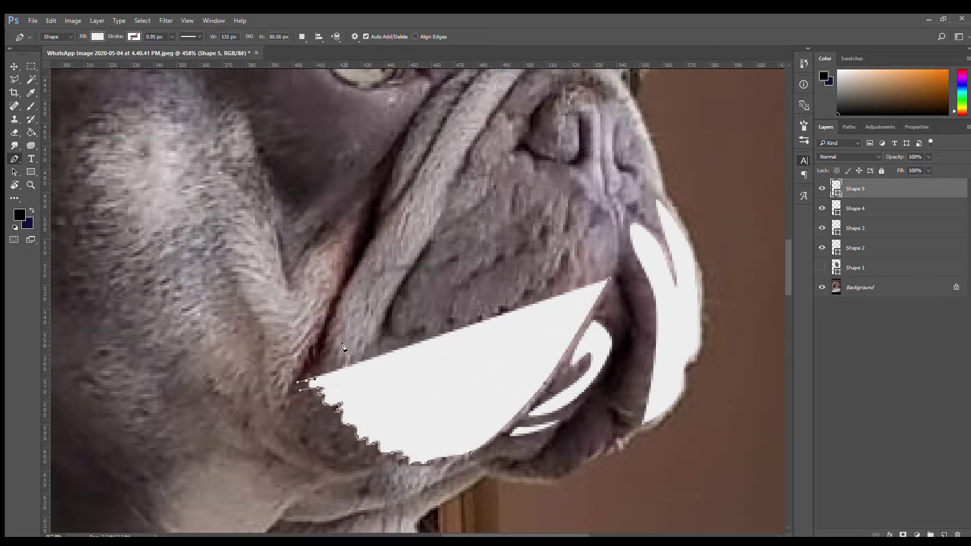
left_click(366, 253)
scroll(364, 258, "up", 3)
left_click(425, 315)
left_click(500, 192)
key("0")
key("5")
left_click(429, 375)
scroll(428, 384, "down", 3)
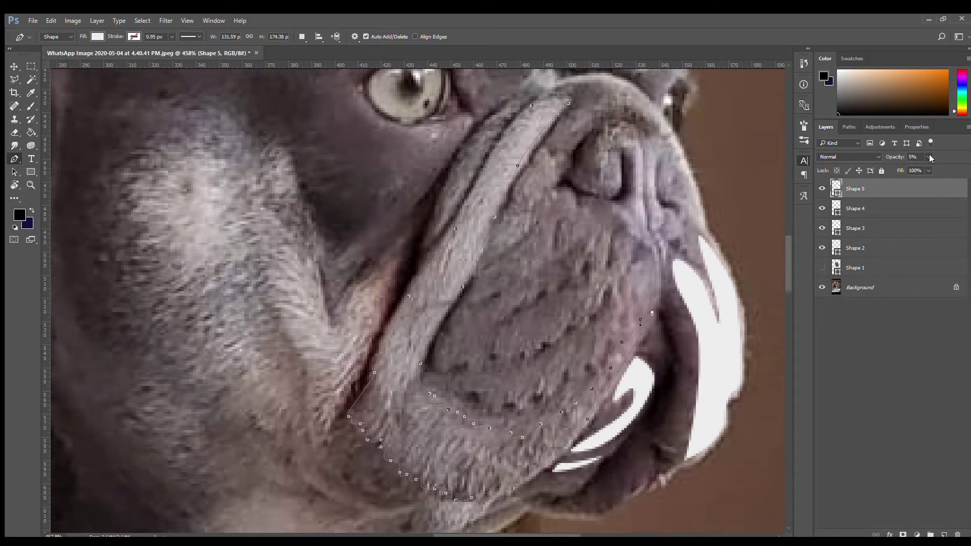
key("0")
scroll(434, 304, "up", 3)
scroll(434, 303, "right", 5)
left_click(522, 391)
- Outline the nose and nostril as a white curved shape
left_click(488, 224)
left_click(496, 251)
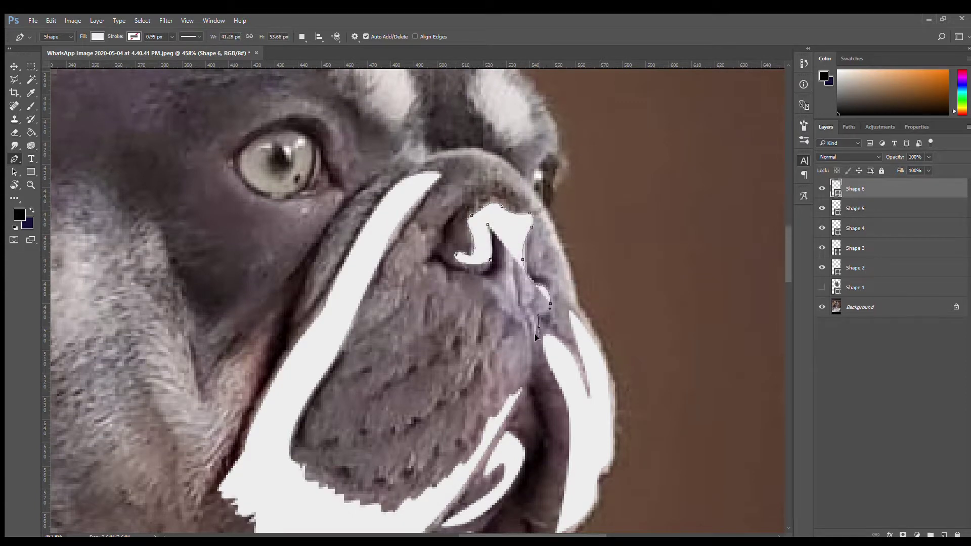
scroll(518, 191, "down", 2)
scroll(518, 191, "right", 3)
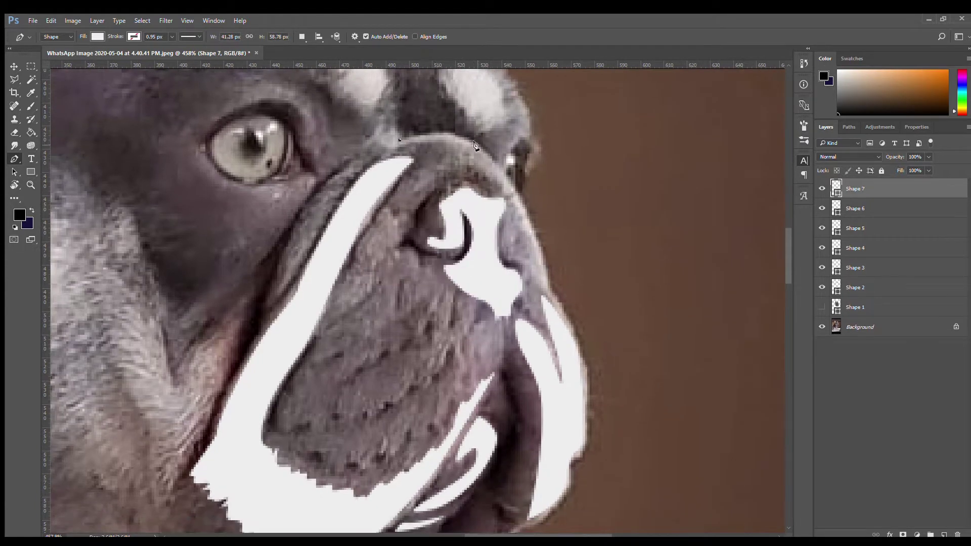
left_click(494, 159)
left_click(526, 205)
left_click_drag(546, 281, 550, 324)
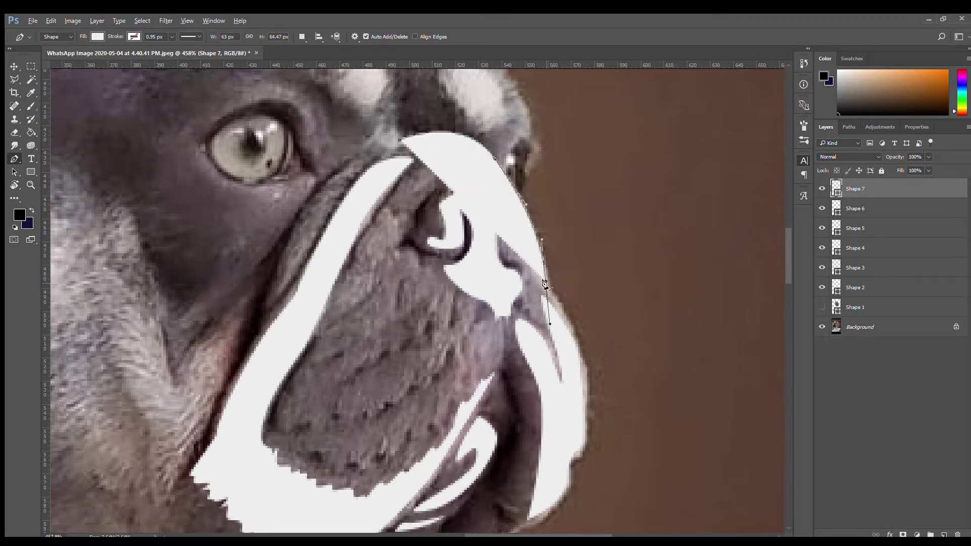
left_click_drag(446, 145, 430, 144)
scroll(488, 151, "up", 5)
scroll(488, 151, "left", 2)
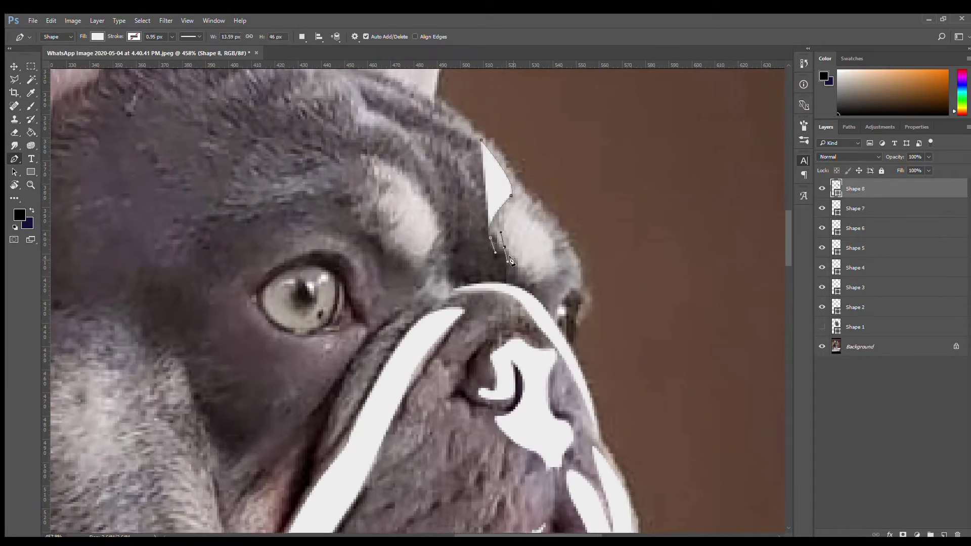
- Start outlining the white brow marking above the eye
left_click(517, 263)
left_click(527, 274)
left_click(546, 277)
left_click_drag(562, 259, 574, 255)
left_click(555, 243)
scroll(452, 128, "down", 5)
scroll(464, 241, "up", 4)
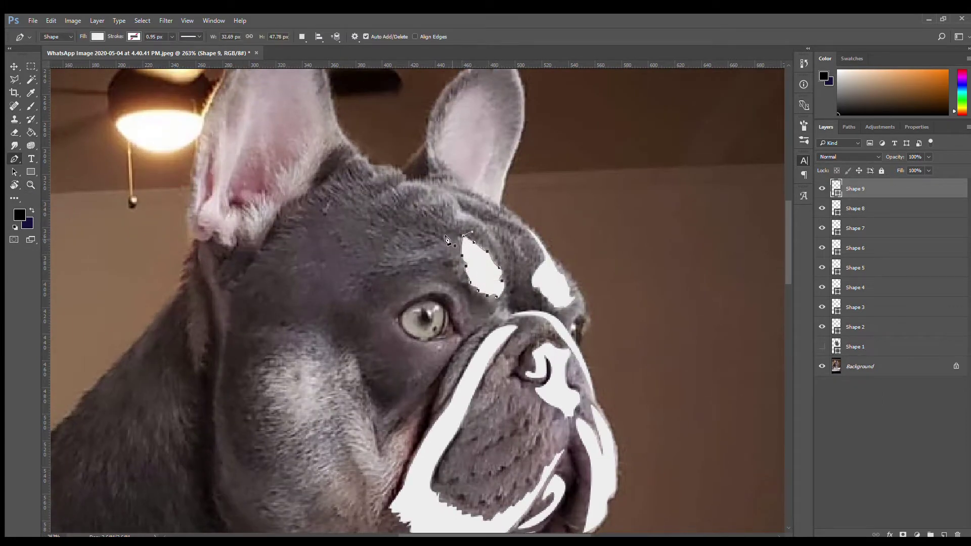
- Finish the forehead stripe and begin tracing the light cheek fur patch
left_click(397, 191)
scroll(405, 252, "down", 3)
left_click(501, 302)
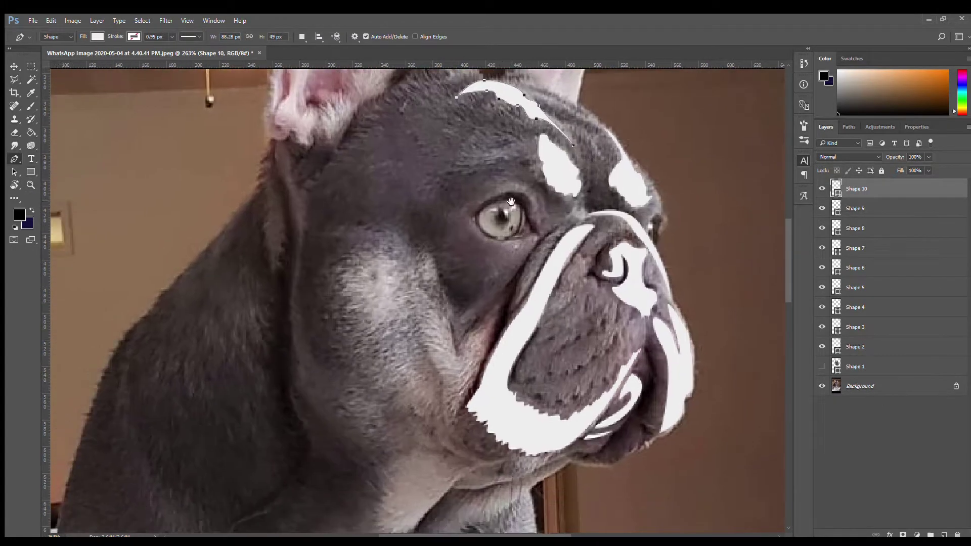
left_click(490, 341)
left_click(470, 389)
left_click(454, 415)
left_click(421, 338)
left_click(415, 427)
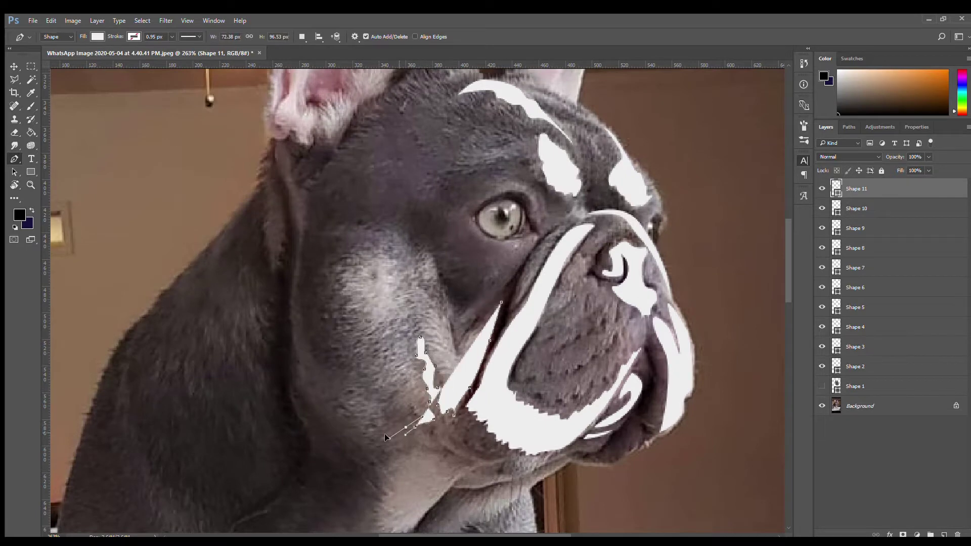
left_click(367, 438)
left_click(334, 408)
left_click(325, 303)
- Complete the cheek patch outline and set it to 30% opacity
left_click_drag(332, 288, 343, 293)
left_click(336, 268)
left_click(366, 236)
left_click(399, 231)
left_click(427, 251)
key("3")
left_click(446, 302)
left_click(500, 303)
- Draw a crescent under the eye and close the eyelid shape
scroll(501, 309, "up", 5, "alt")
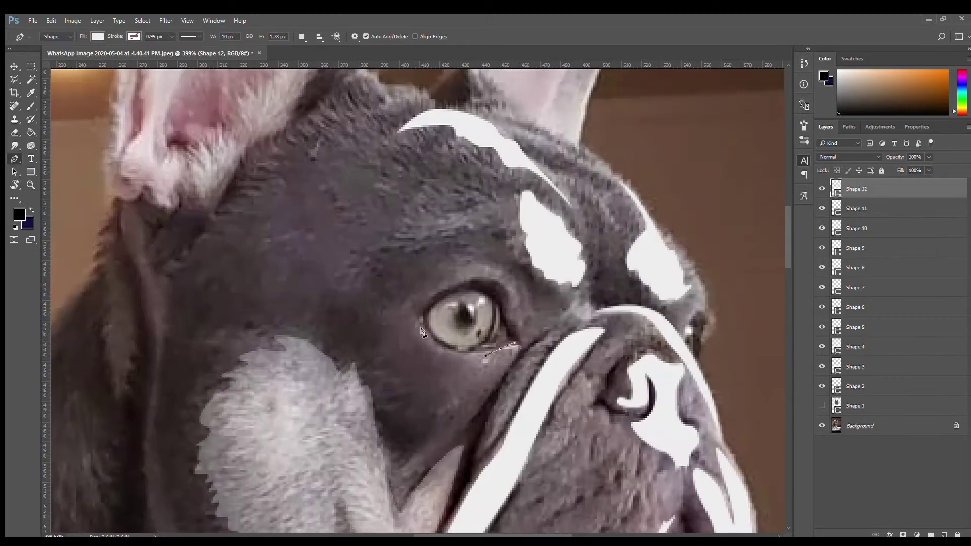
left_click_drag(421, 321, 405, 277)
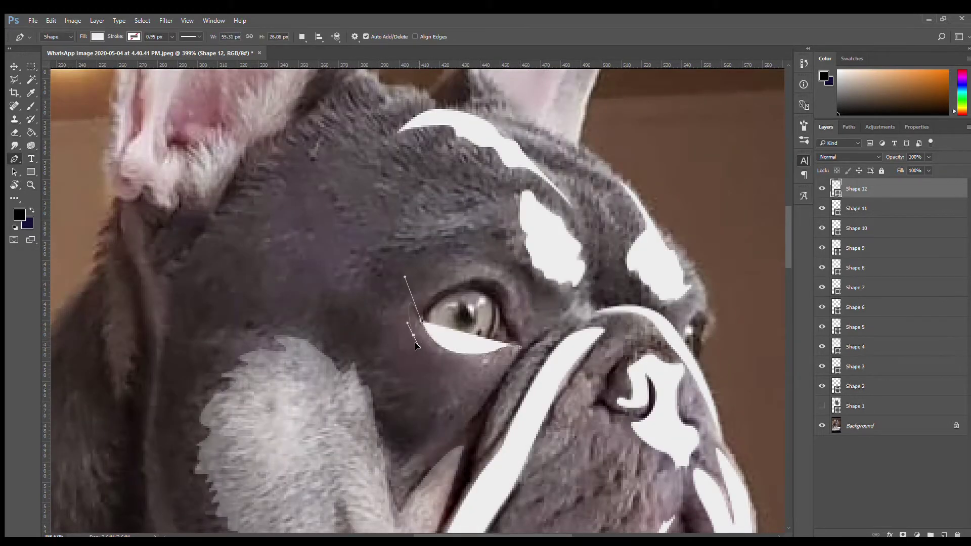
left_click(408, 322)
scroll(498, 316, "up", 2)
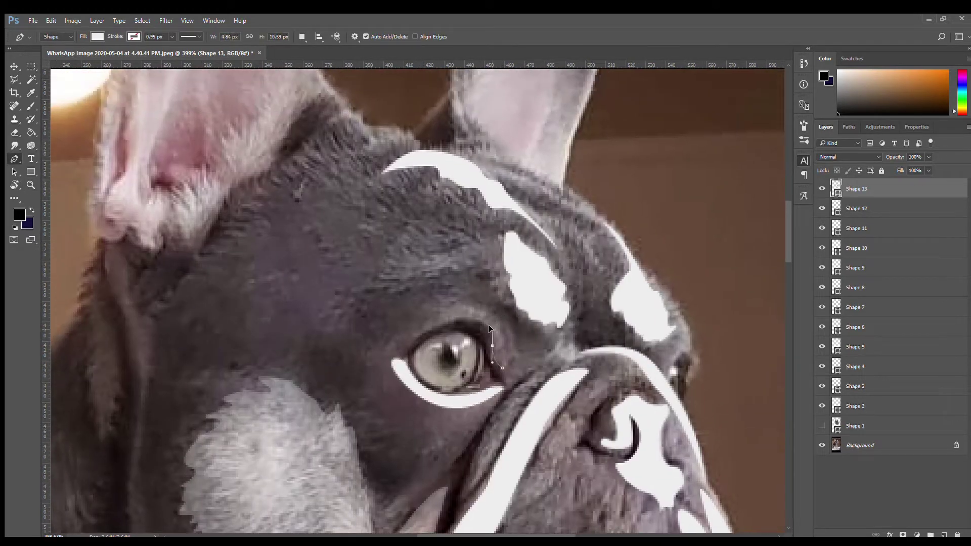
left_click(423, 329)
scroll(480, 323, "up", 8)
- Trace the right ear as a closed white shape, undoing the stray anchors
left_click(500, 339)
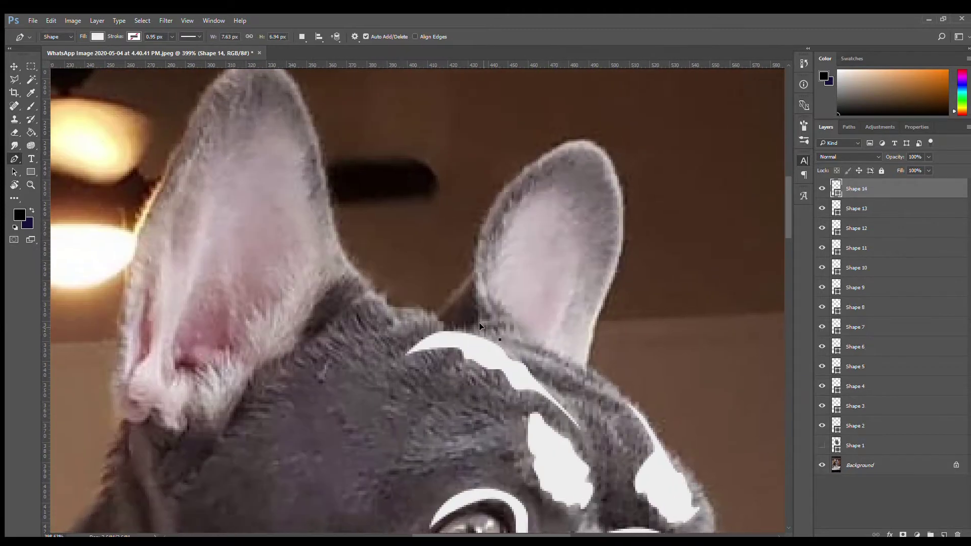
left_click(511, 209)
left_click(524, 196)
left_click(534, 184)
left_click(548, 174)
left_click(566, 150)
key("ctrl+alt+z")
key("ctrl+alt+z")
key("ctrl+alt+z")
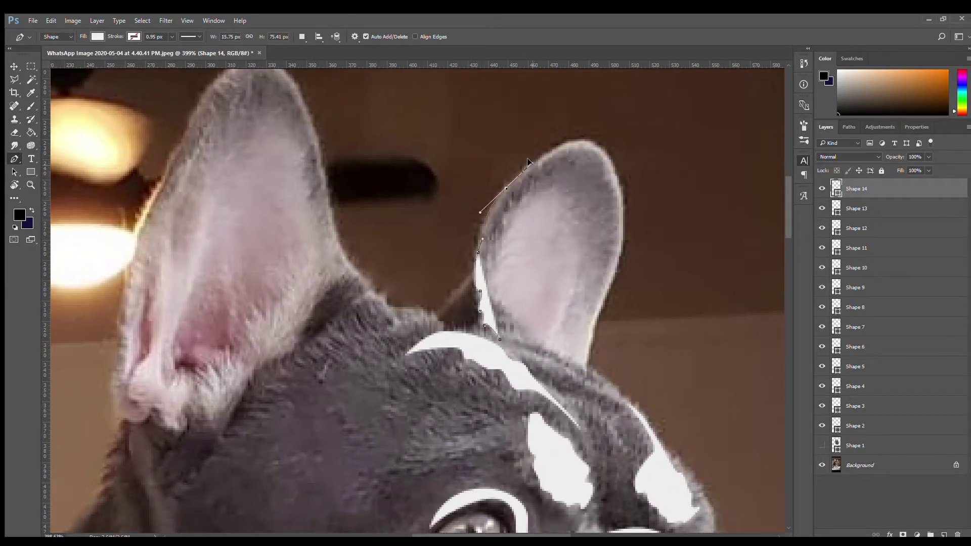
left_click(579, 141)
left_click(617, 190)
left_click_drag(605, 286, 596, 307)
left_click(585, 365)
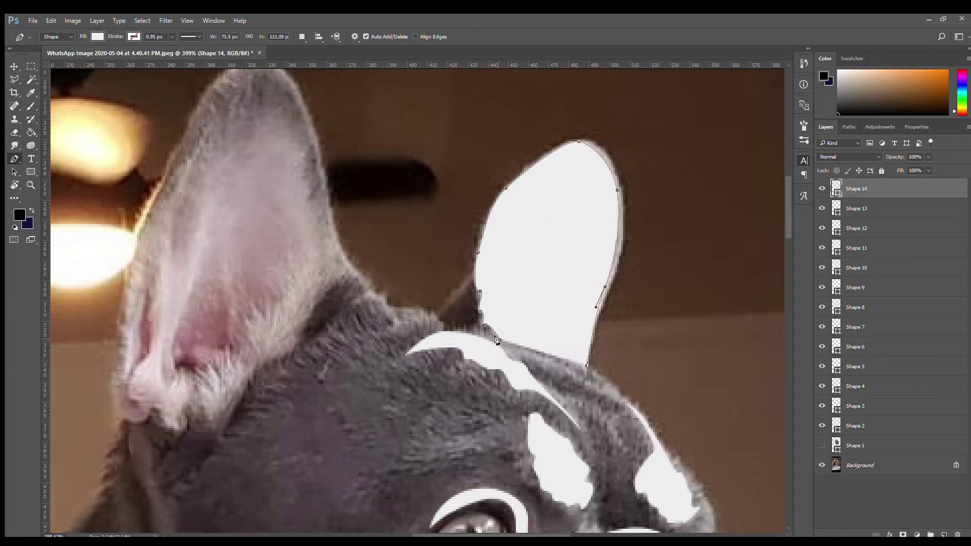
left_click(498, 340)
- Trace the left ear as a white shape at 9% opacity
left_click_drag(500, 341, 634, 357)
left_click(481, 288)
left_click(457, 219)
left_click(385, 74)
left_click(329, 122)
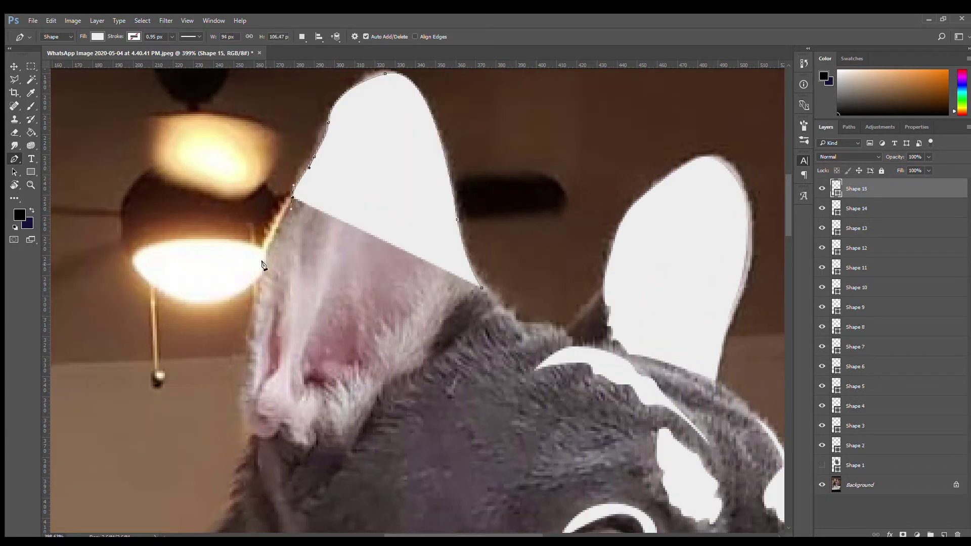
left_click(266, 268)
left_click(252, 345)
left_click(250, 411)
left_click(338, 439)
left_click_drag(421, 352, 434, 357)
key("0")
key("9")
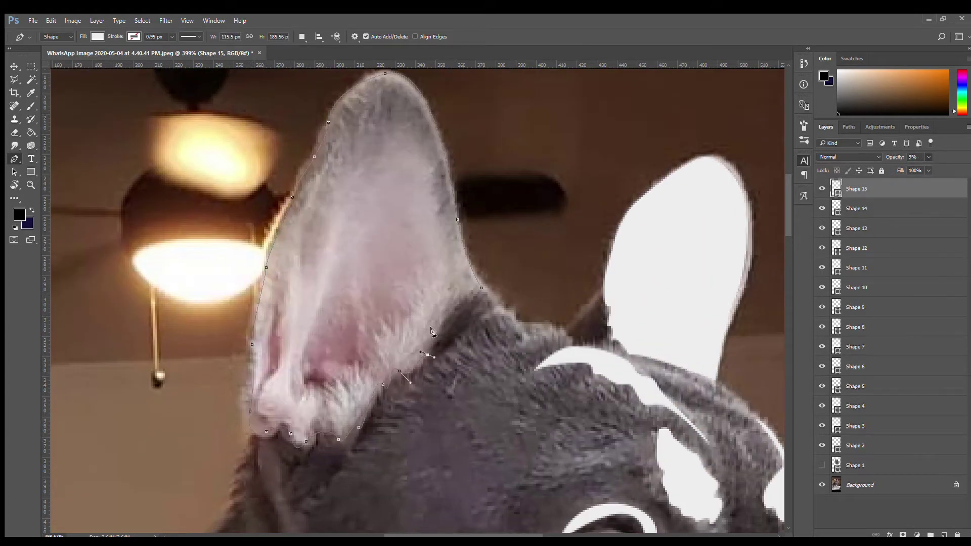
- Fit the whole image in view, show the Shape 1 head layer, and select Shape 11
key("ctrl+0")
left_click(821, 466)
left_click(856, 267)
scroll(443, 337, "up", 2)
- With Shape 1 hidden, pen-trace a new shape curving along the muzzle, then show Shape 1 again
key("z")
key("ctrl+0")
scroll(443, 337, "up", 2)
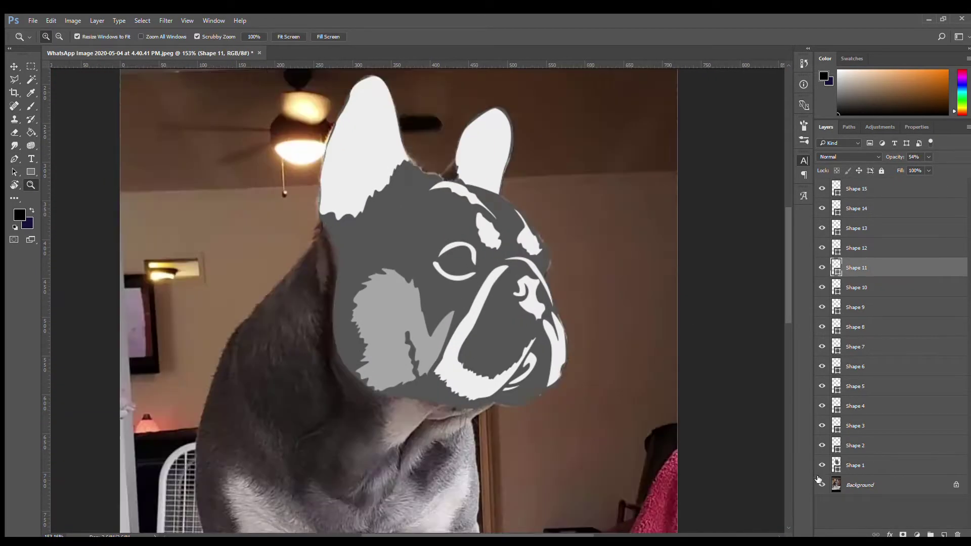
left_click(822, 465)
left_click(856, 466)
scroll(450, 240, "up", 2)
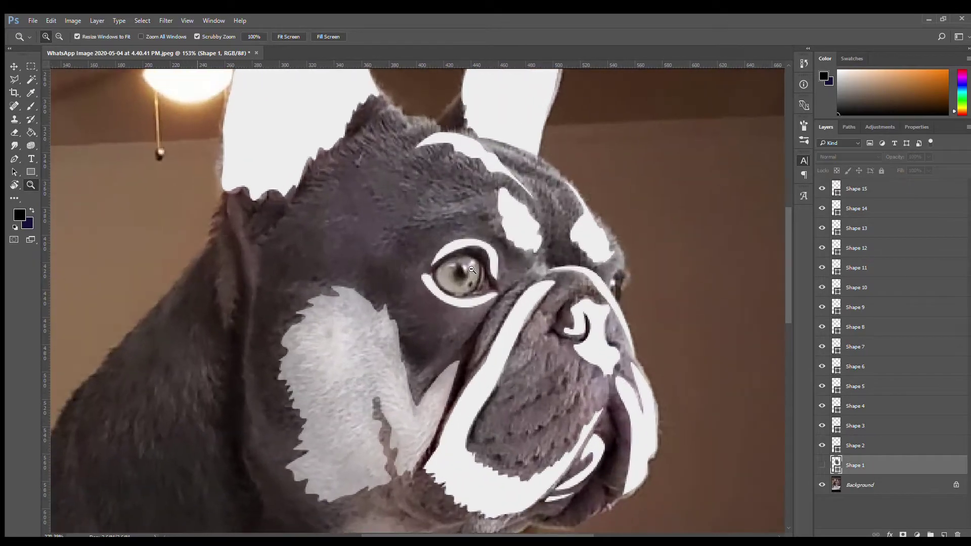
key("p")
scroll(522, 273, "down", 2)
left_click(535, 234)
mouse_move(406, 415)
left_mouse_down()
mouse_move(406, 429)
mouse_move(468, 420)
left_mouse_up()
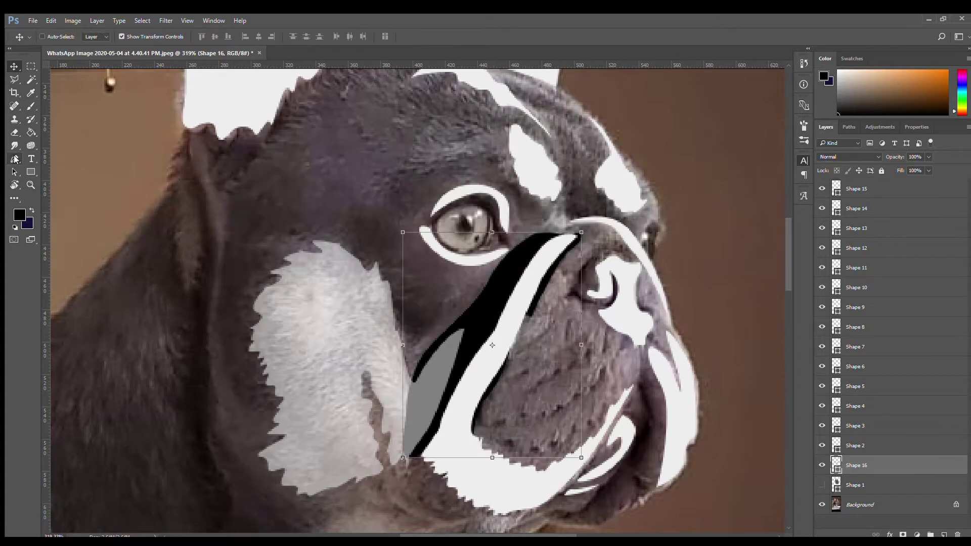
left_click(822, 485)
- Trace the dark eye-patch shape and close the nose outline as Shape 20
key("z")
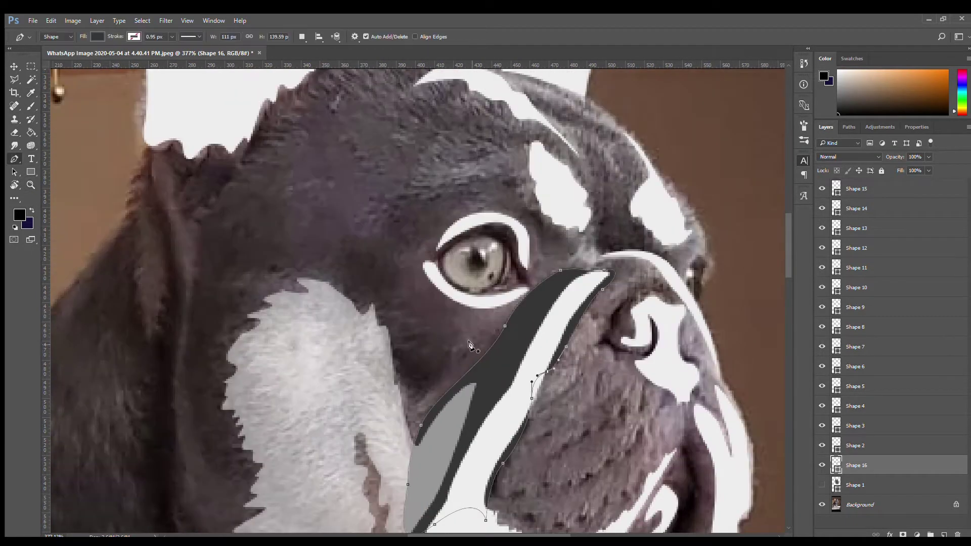
left_click(459, 344)
left_click(396, 360)
left_click(339, 270)
left_click(471, 181)
left_click(548, 255)
left_click(459, 344)
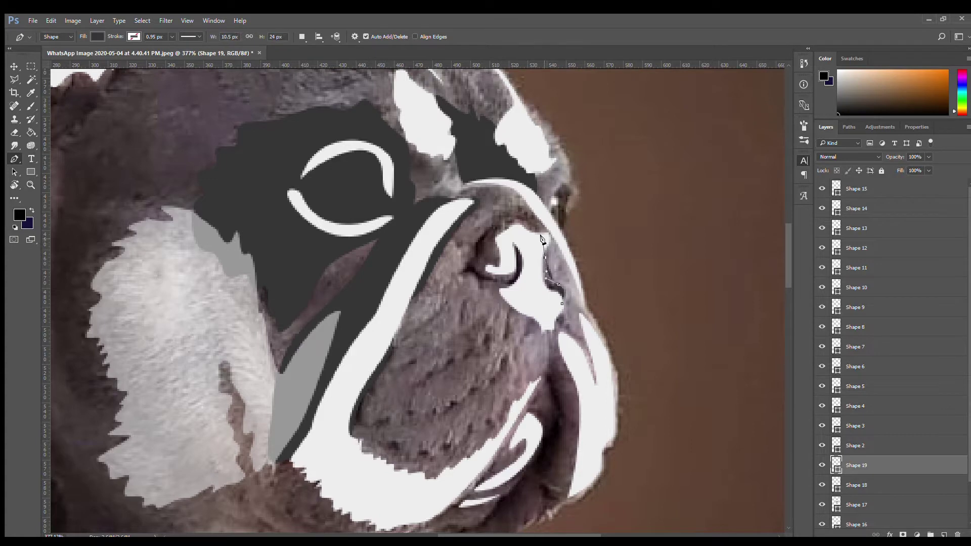
left_click(562, 303)
scroll(543, 208, "down", 5)
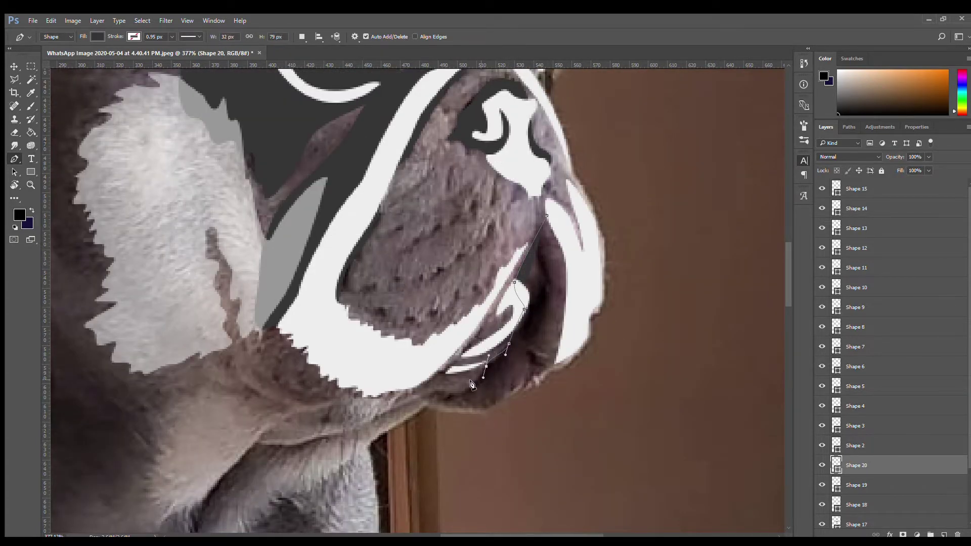
left_click(547, 216)
- With Shape 20 hidden, trace a dark shape along the mouth edge, then show it again
left_click(821, 465)
left_click(538, 237)
left_click(484, 368)
left_click(455, 392)
left_click(518, 346)
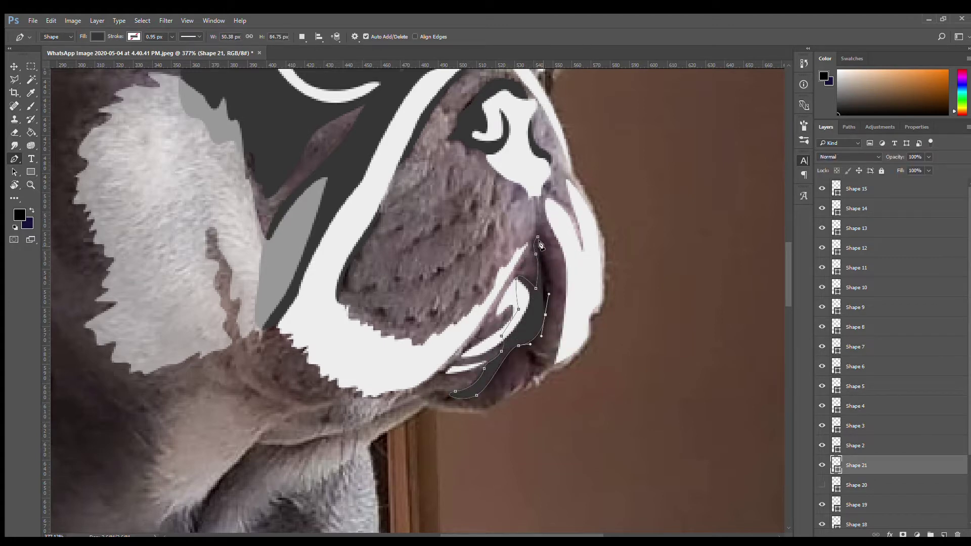
left_click(537, 237)
left_click(822, 485)
- Hide the Shape 1 head and pen-trace the dark cheek shape down and across the cheek
key("i")
key("z")
key("ctrl+0")
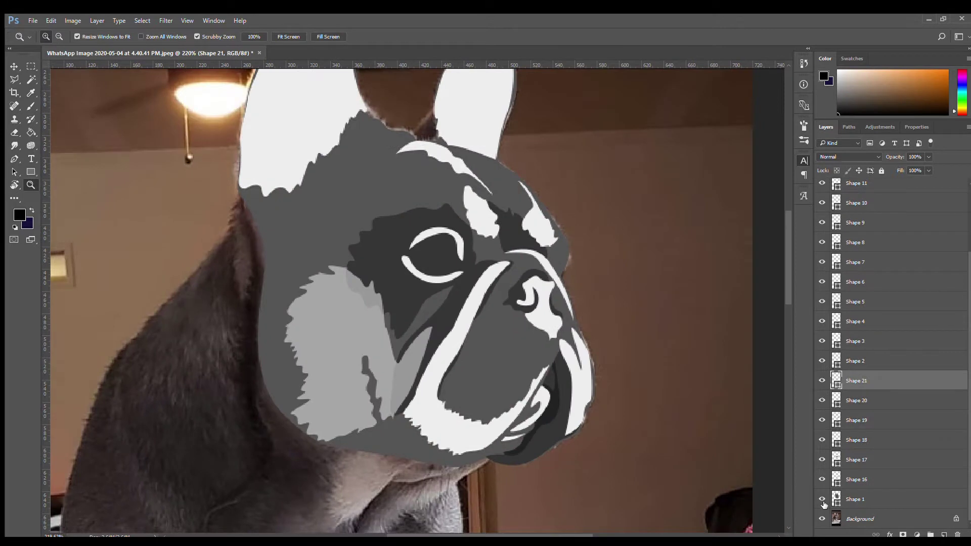
left_click(822, 499)
left_click(822, 500)
key("p")
scroll(320, 263, "up", 2)
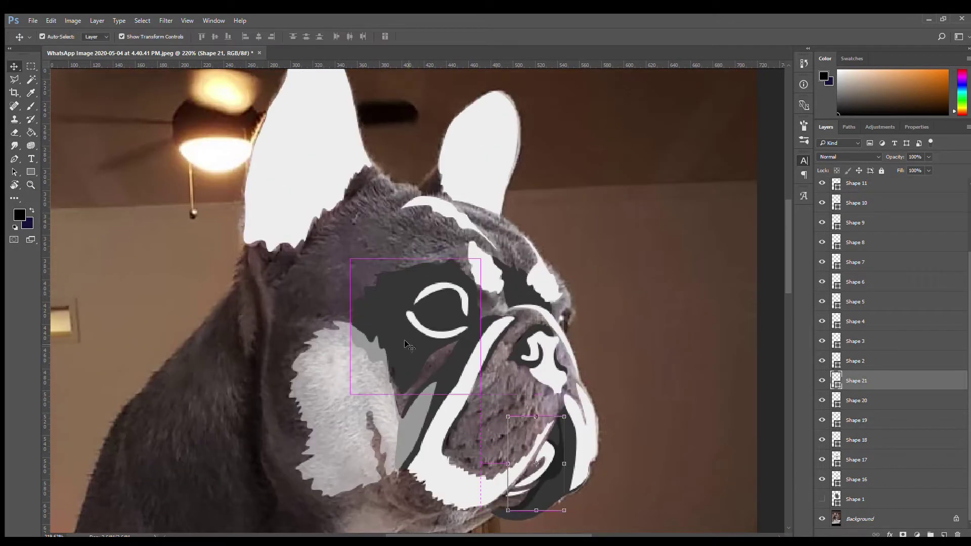
left_click(320, 263, "ctrl")
left_click(268, 381)
left_click(274, 400)
left_click(276, 425)
left_click(306, 441)
left_click(330, 437)
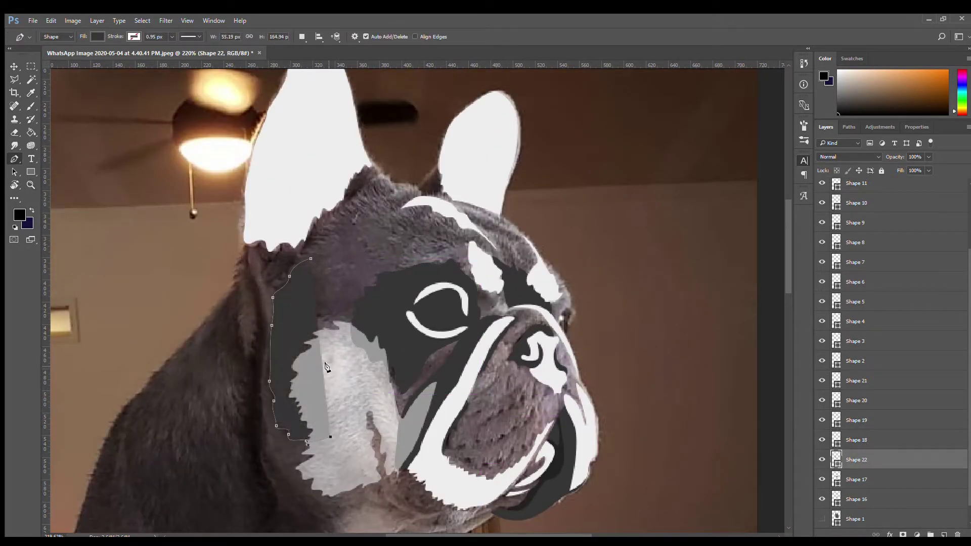
left_click_drag(366, 318, 381, 310)
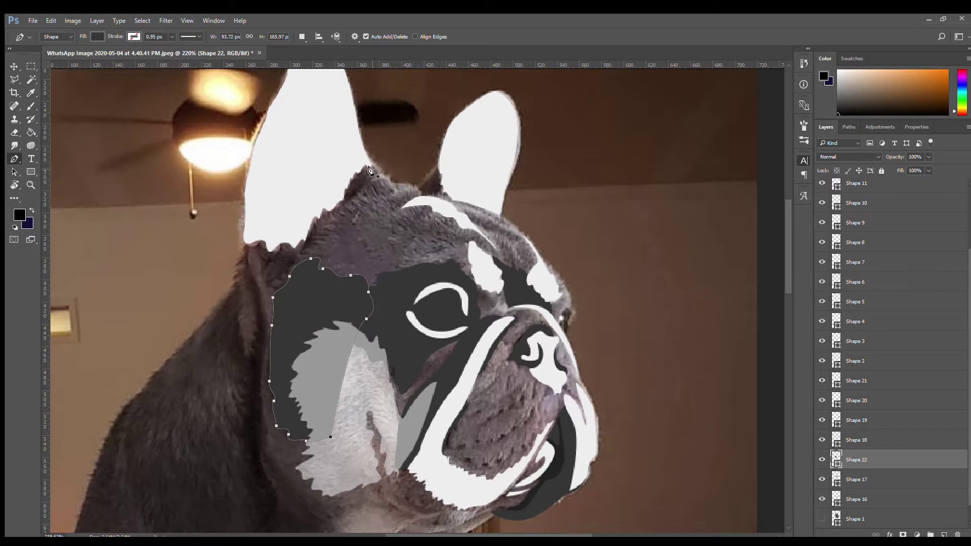
- Zoom out to the whole canvas and add a new empty Layer 1
key("ctrl+0")
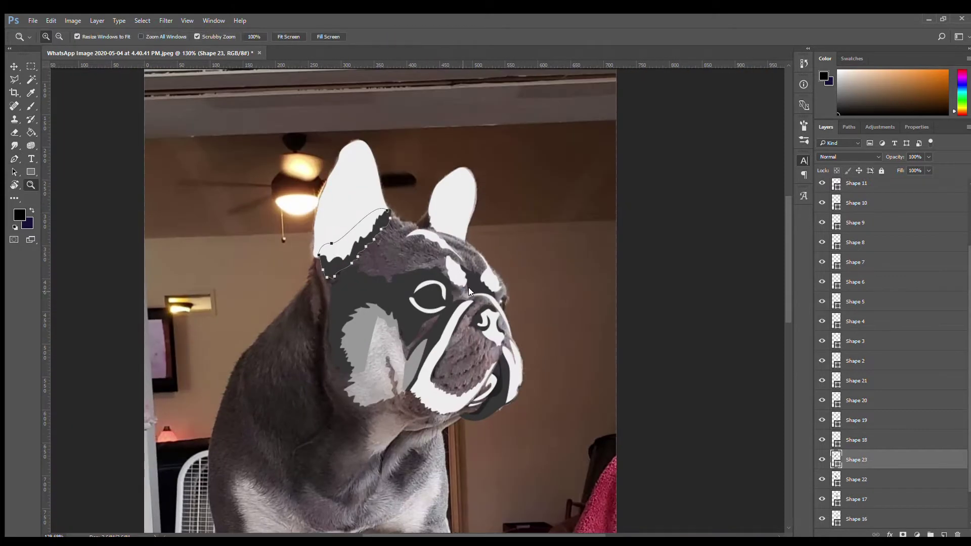
key("ctrl+plus")
key("v")
key("ctrl+0")
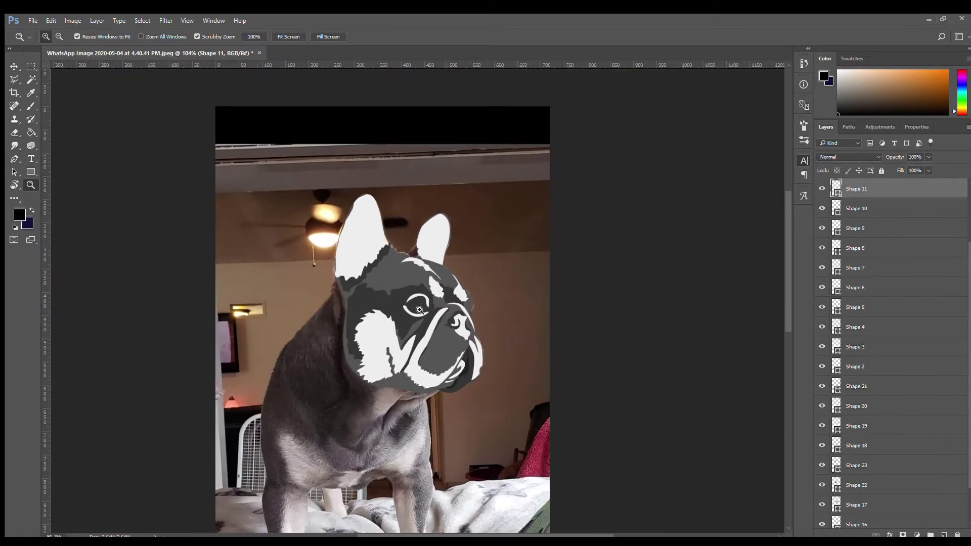
scroll(890, 354, "down", 3)
left_click(855, 519)
- Fill Layer 1 with white to cover the dog photo
left_click(31, 185)
key("i")
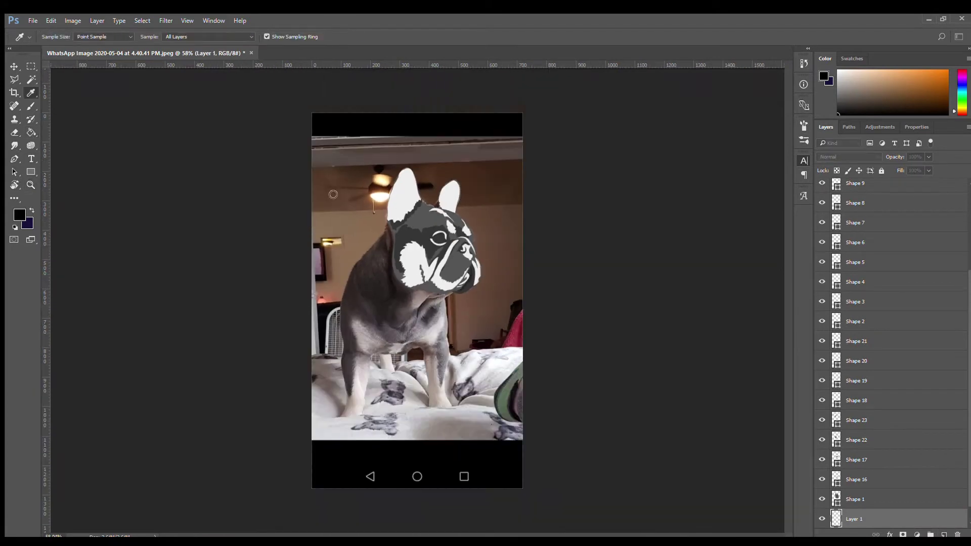
key("z")
left_click_drag(455, 167, 506, 167)
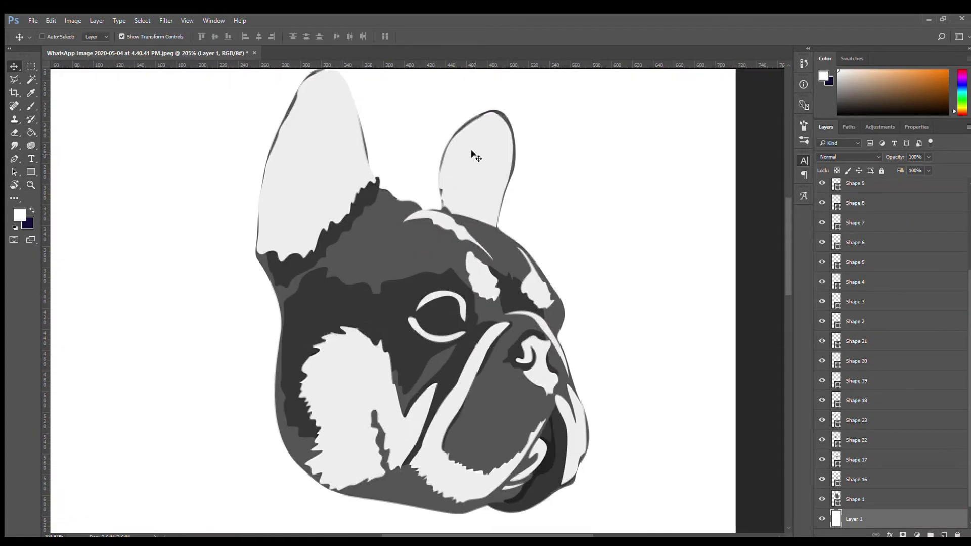
- Free Transform a copy of the right ear shape into an outline for the left ear
key("v")
left_click(477, 172)
key("ctrl+t")
left_click_drag(378, 109, 371, 123)
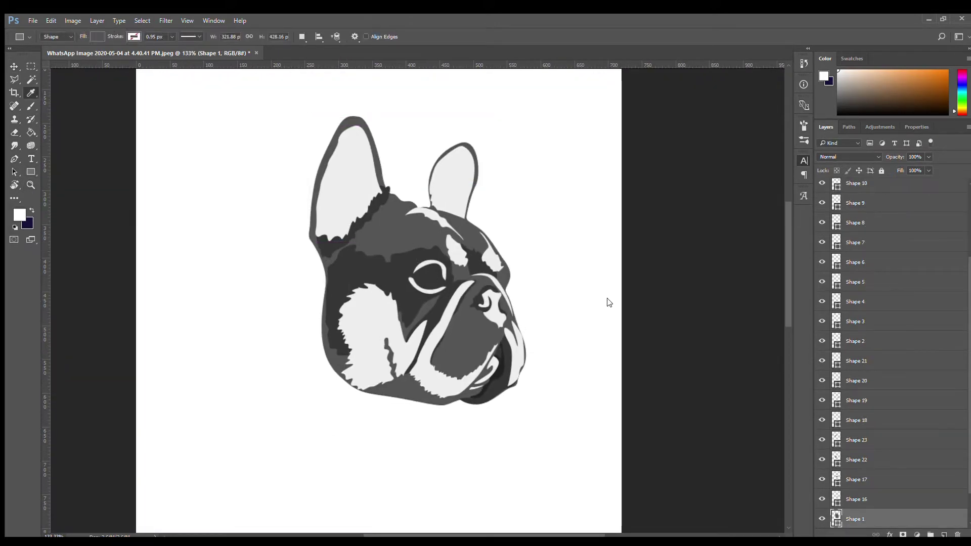
key("z")
left_click_drag(346, 229, 246, 262)
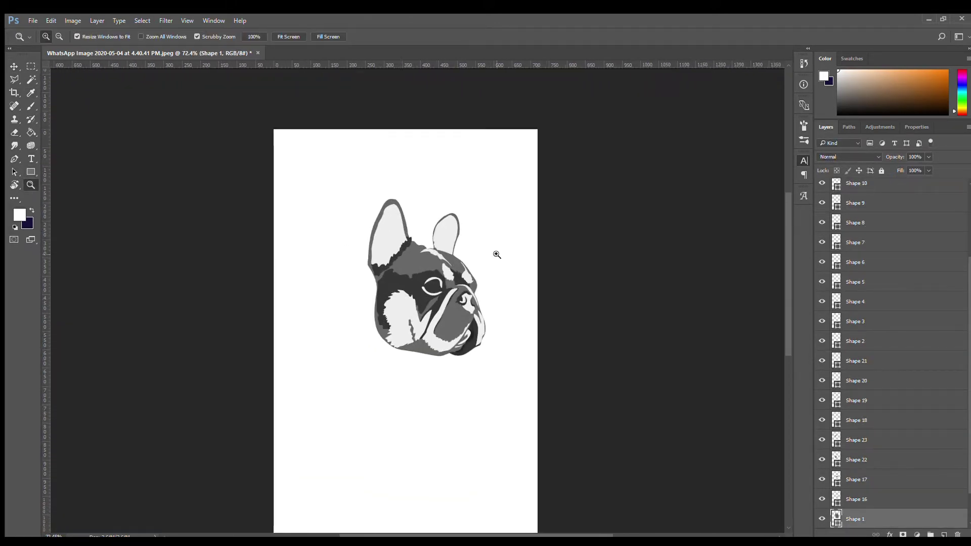
mouse_move(497, 254)
left_mouse_down()
mouse_move(455, 330)
mouse_move(513, 243)
left_mouse_up()
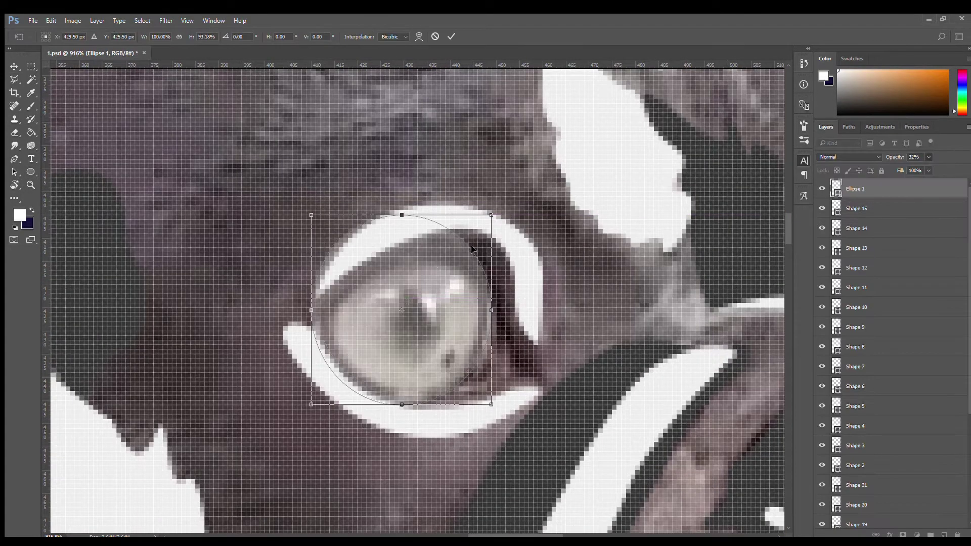
- Resize the Ellipse 1 circle to fit over the eyeball
left_click_drag(490, 406, 491, 414)
left_click_drag(311, 215, 317, 231)
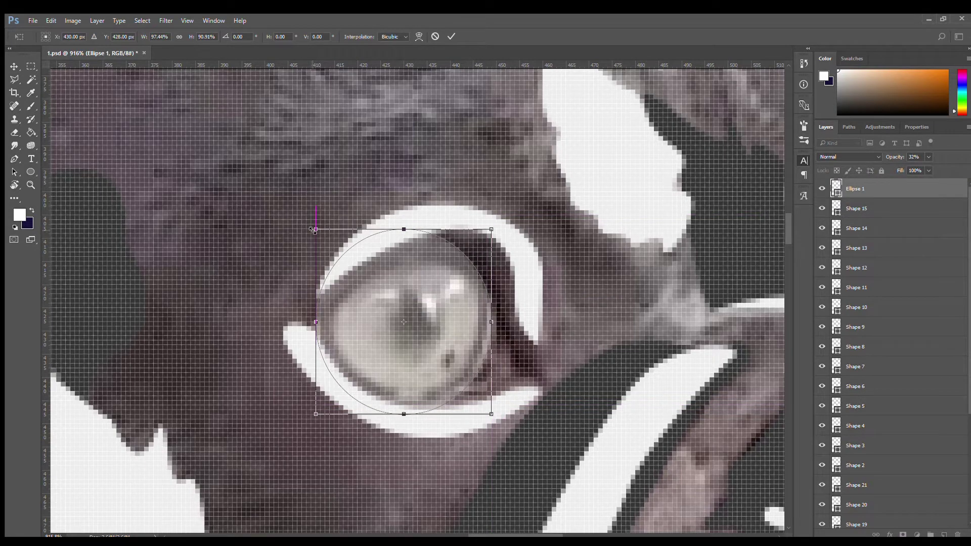
key("Return")
key("i")
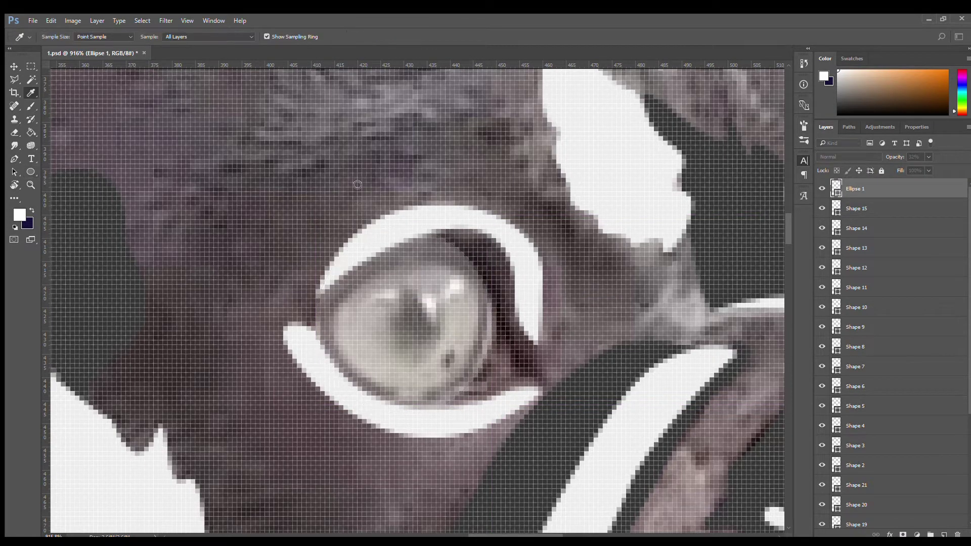
key("v")
scroll(416, 265, "up", 3)
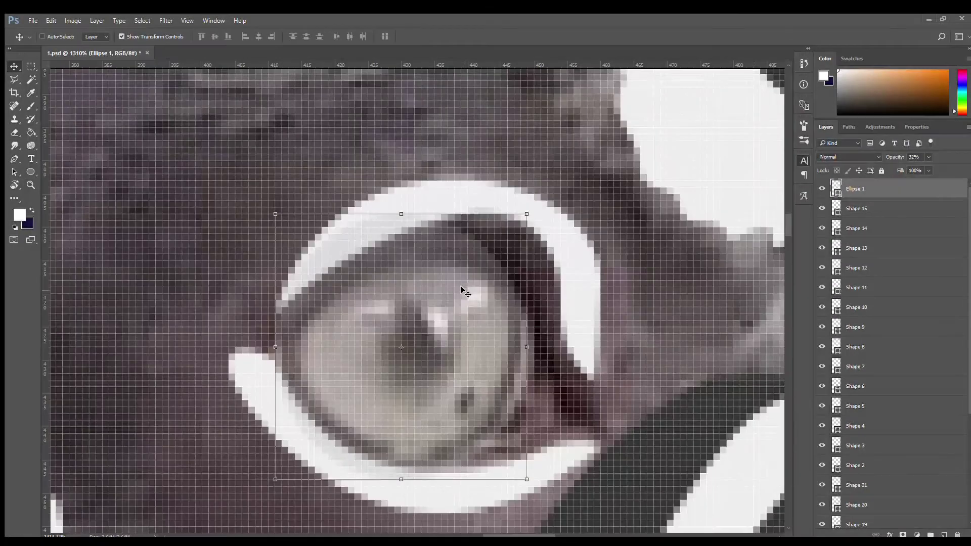
- Set the iris circle to 100% opacity with a thicker dark outline
key("u")
scroll(427, 304, "down", 2)
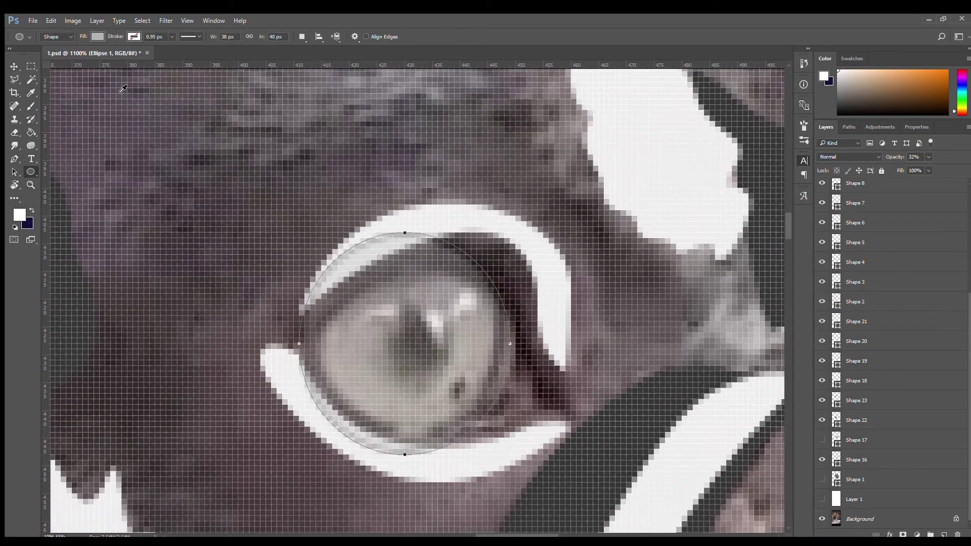
key("0")
left_click_drag(172, 37, 164, 51)
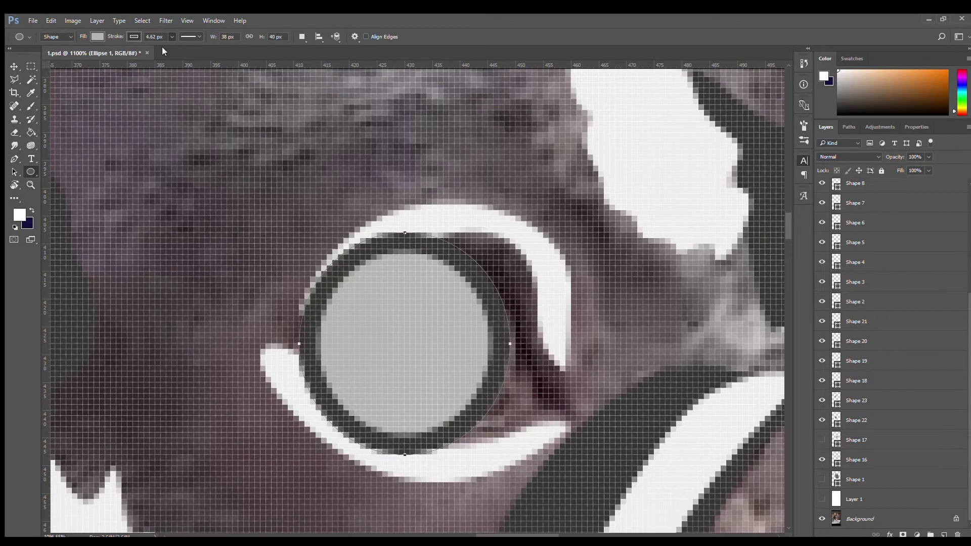
key("ctrl+z")
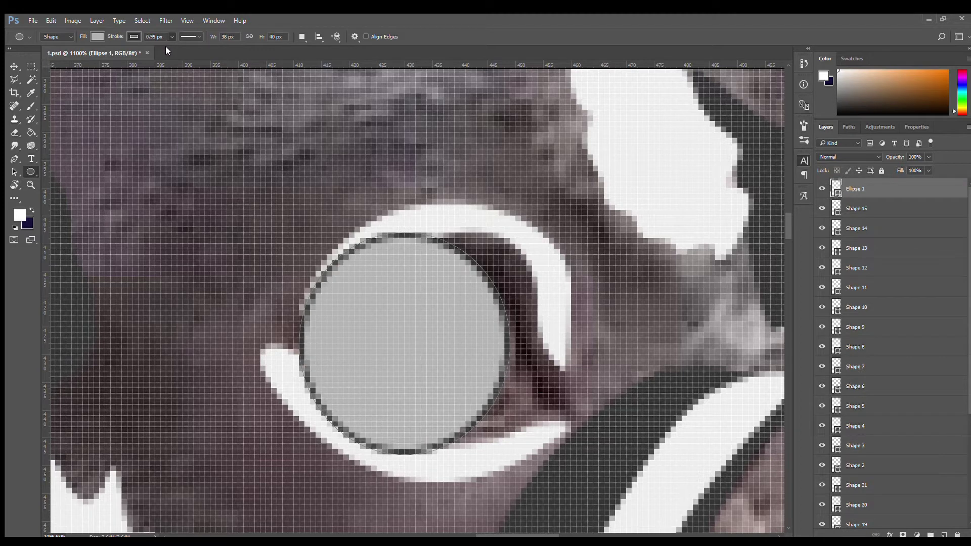
key("ctrl+z")
key("v")
scroll(430, 354, "up", 3)
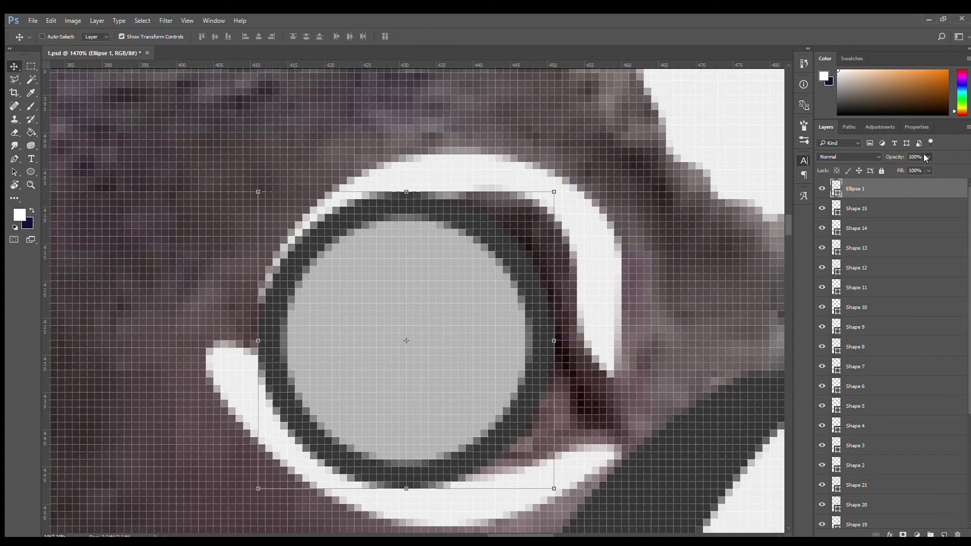
- Draw a small dark Ellipse 2 circle as the pupil
key("Delete")
key("u")
left_click_drag(361, 288, 458, 386)
key("i")
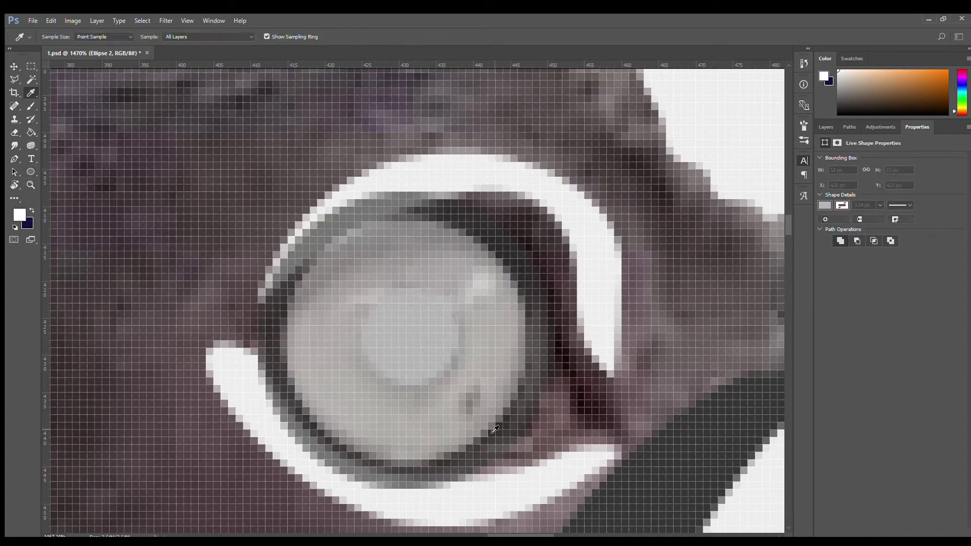
scroll(484, 269, "down", 1)
- Add a white highlight circle on the pupil and duplicate it into scaled copies
key("u")
mouse_move(428, 332)
left_mouse_down()
mouse_move(348, 315)
mouse_move(361, 302)
mouse_move(412, 401)
mouse_move(325, 386)
left_mouse_up()
key("alt+BackSpace")
key("ctrl+j")
key("ctrl+t")
key("Return")
key("ctrl+j")
key("z")
left_click(424, 279, "alt")
- Bring the white Shape 12 and Shape 13 layers to the top of the stack
left_click_drag(425, 280, 364, 280)
left_click(826, 127)
left_click(887, 269)
scroll(607, 309, "up", 2)
key("v")
left_click(889, 327)
left_click(889, 344, "shift")
key("ctrl+shift+bracketright")
- Pen-trace dark Shape 24 around the eye socket and move it below the eye details
key("z")
left_click_drag(430, 304, 480, 304)
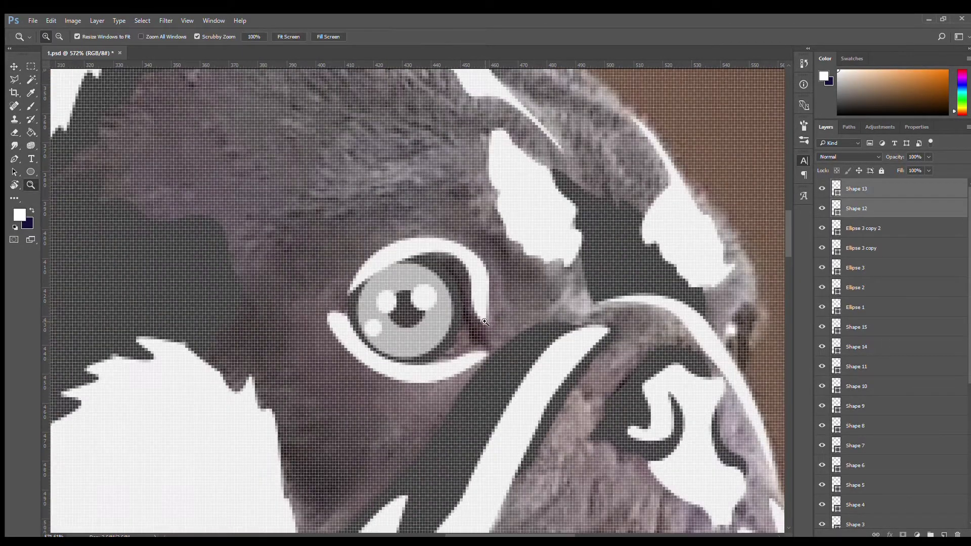
key("p")
key("alt+bracketleft")
left_click(396, 383)
left_click(324, 317)
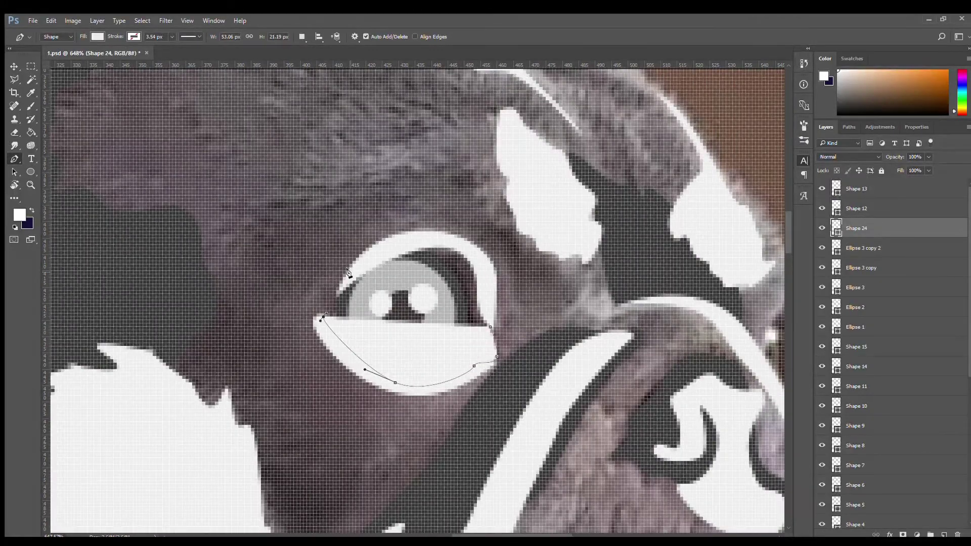
left_click(353, 271)
left_click(468, 248)
left_click(490, 328)
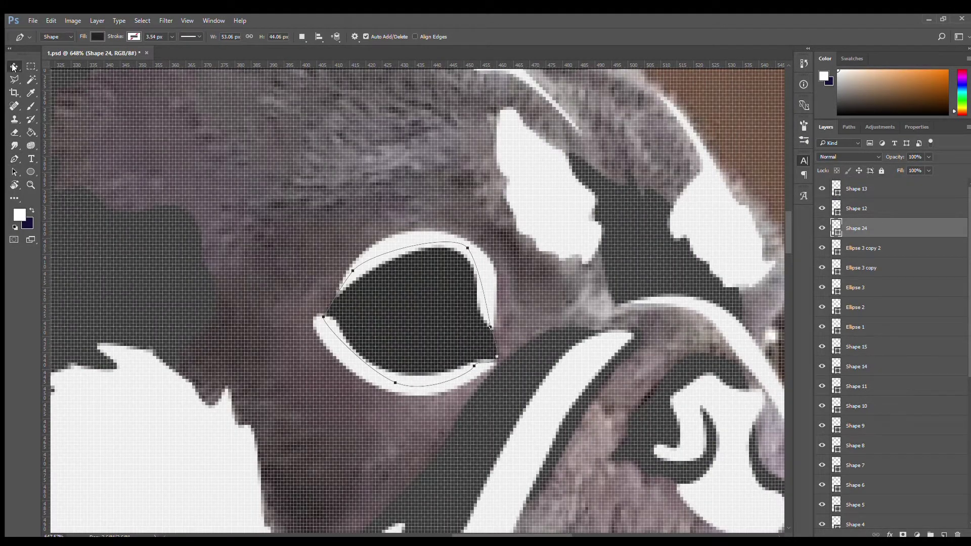
key("ctrl+bracketleft")
key("ctrl+bracketleft")
key("ctrl+bracketleft")
key("ctrl+bracketleft")
key("ctrl+bracketleft")
- Draw a small dark wedge, Shape 25, at the eye's lower inner corner
key("z")
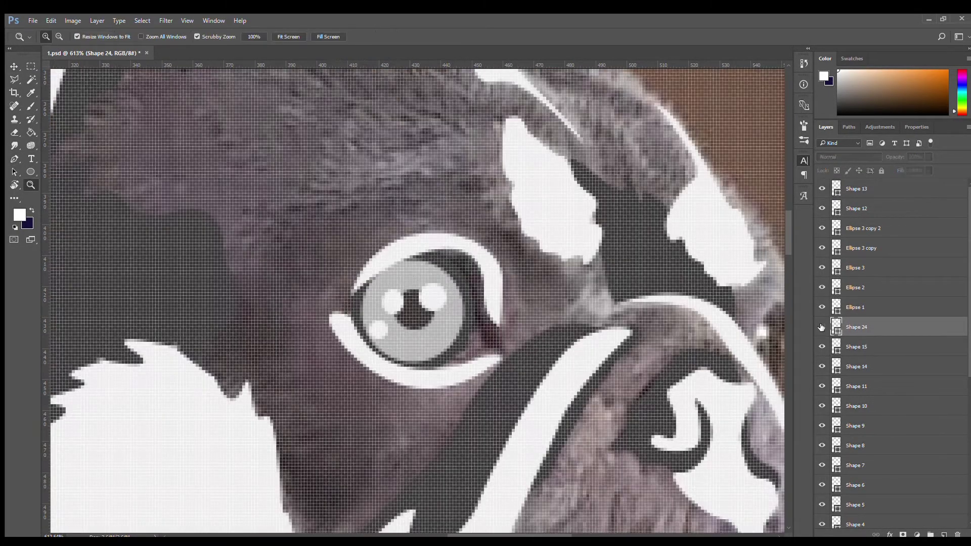
left_click_drag(486, 333, 516, 333)
key("p")
left_click(457, 307)
left_click(471, 328)
left_click(476, 337)
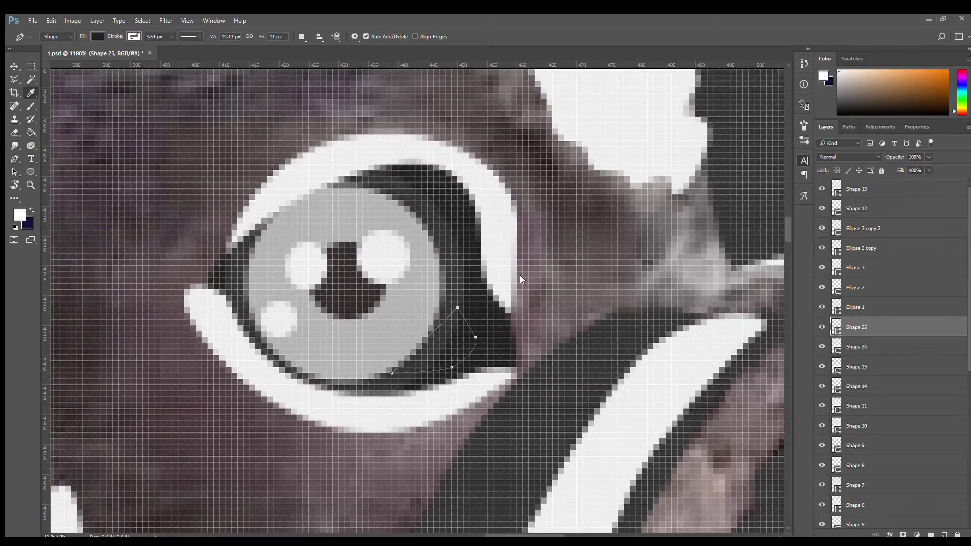
key("z")
left_click_drag(538, 246, 464, 265)
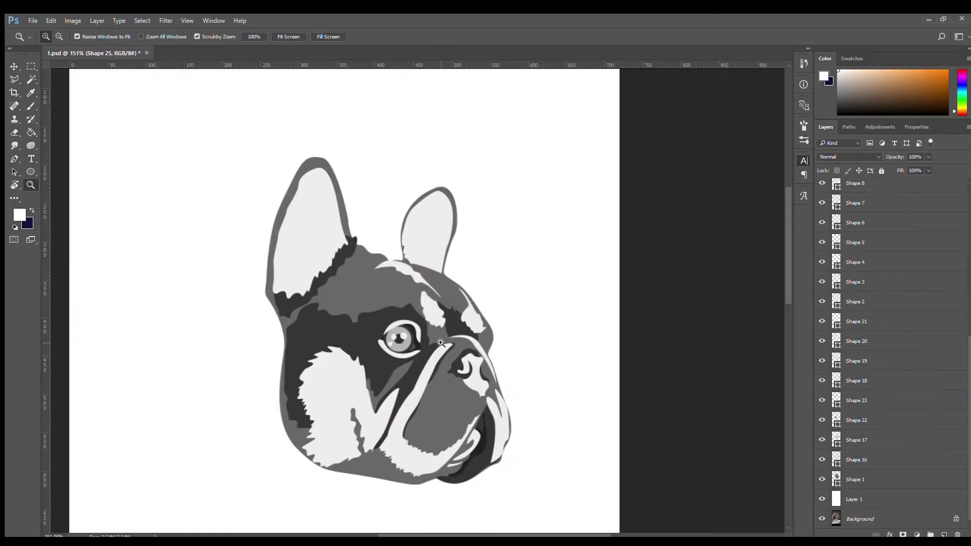
- Nudge the grouped eye slightly right, then zoom in around the dog's nose
left_click_drag(464, 264, 481, 188)
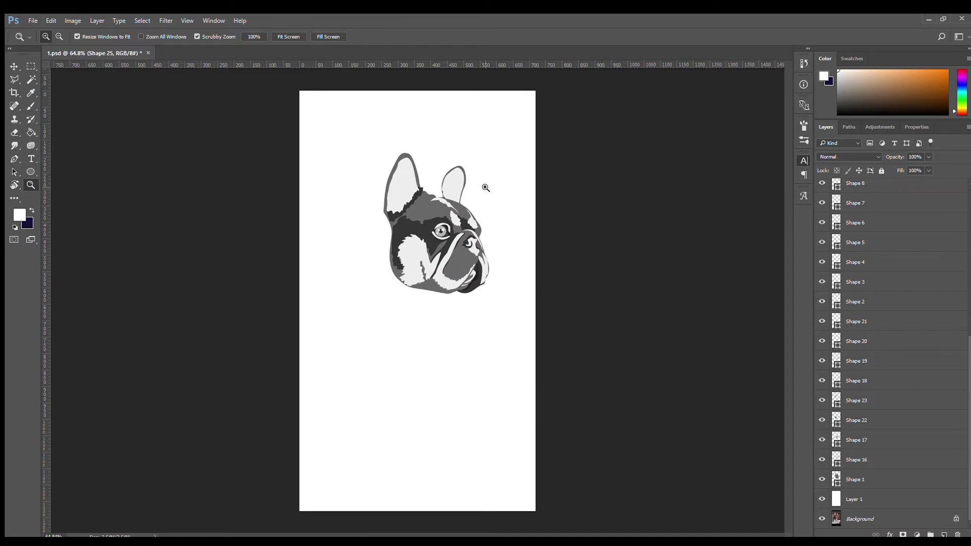
mouse_move(487, 302)
left_mouse_down()
mouse_move(526, 292)
mouse_move(495, 294)
left_mouse_up()
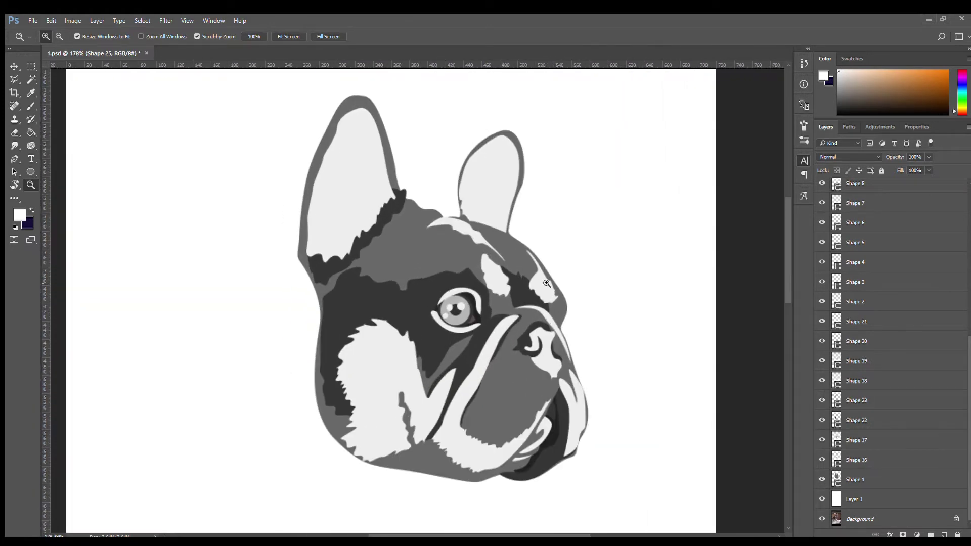
key("v")
left_click_drag(566, 319, 705, 329)
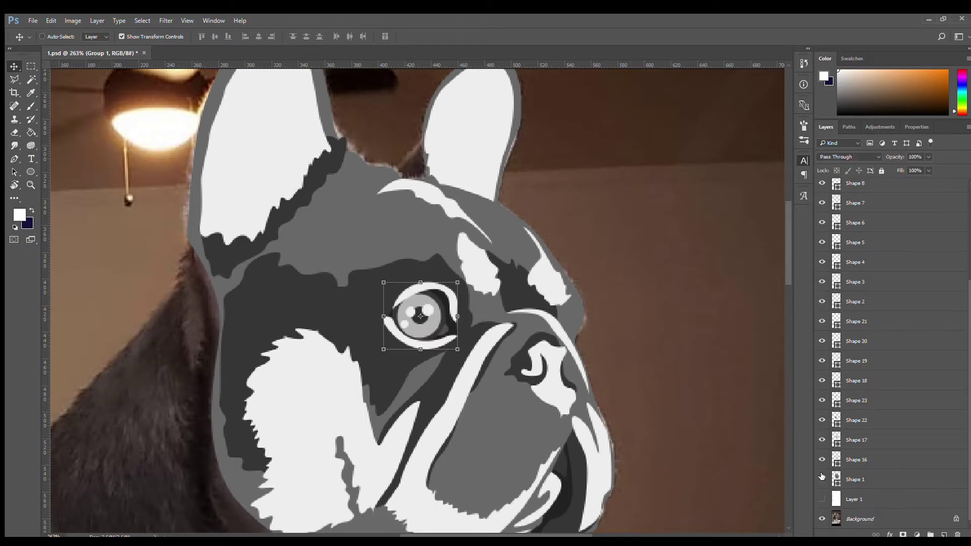
key("z")
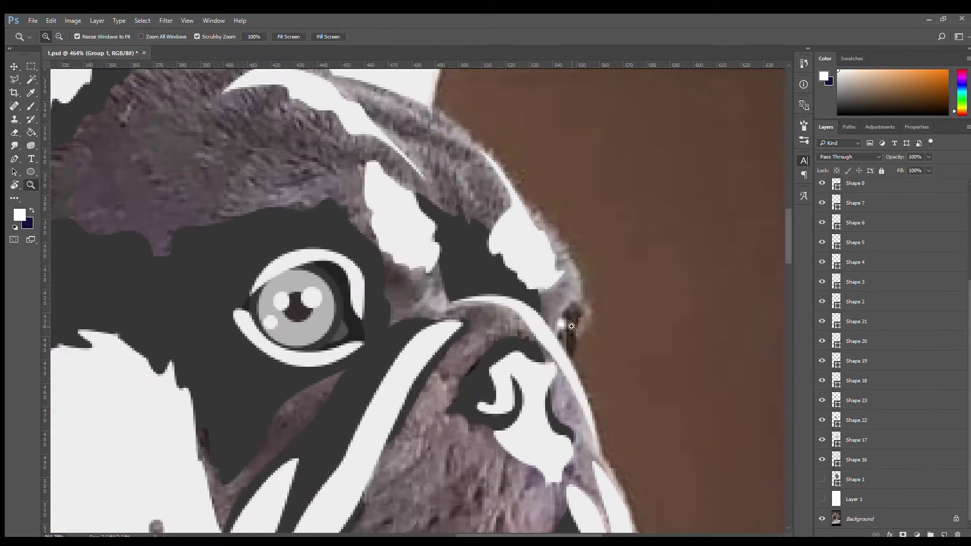
left_click_drag(576, 325, 583, 323)
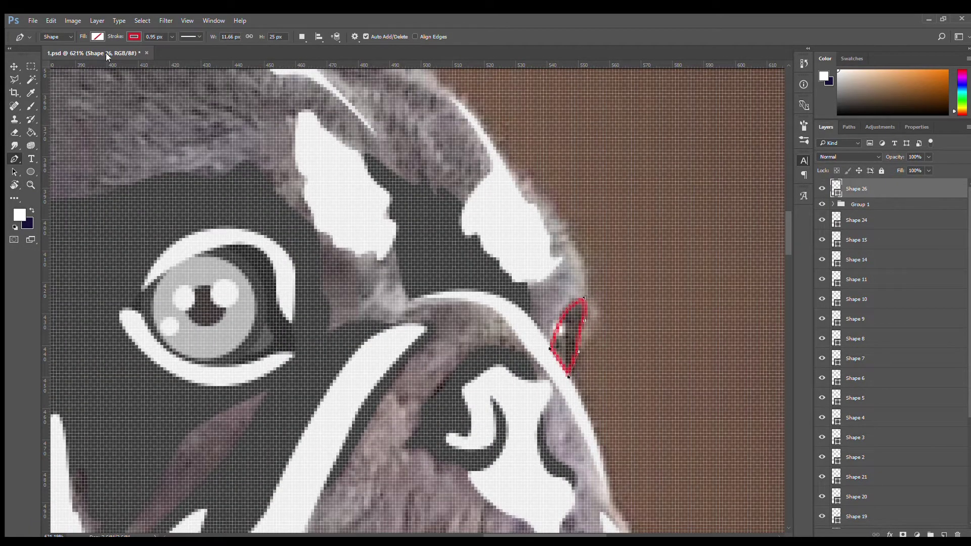
- Check the dark far-eye Shape 26 by toggling it, then hide it
key("v")
left_click(822, 188)
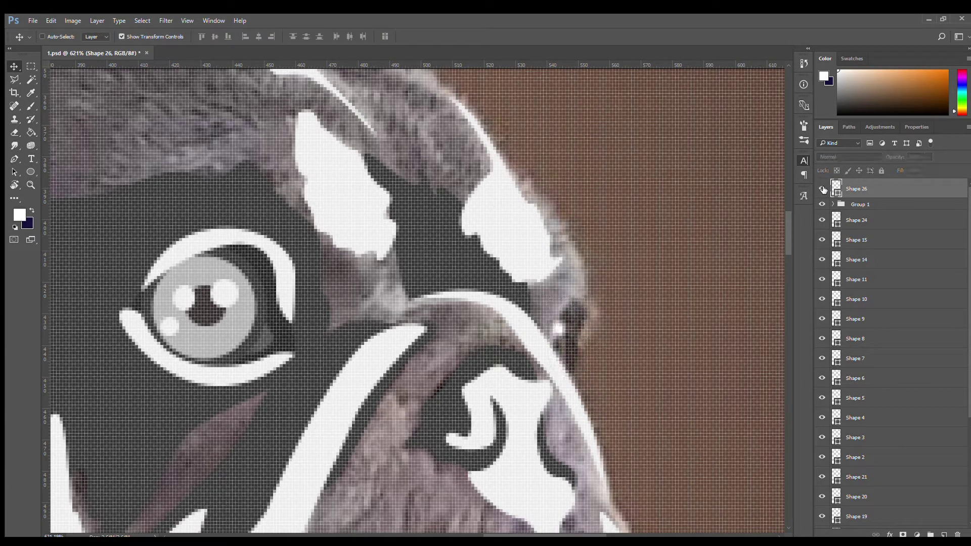
left_click(822, 189)
key("p")
key("ctrl+0")
scroll(567, 384, "up", 5)
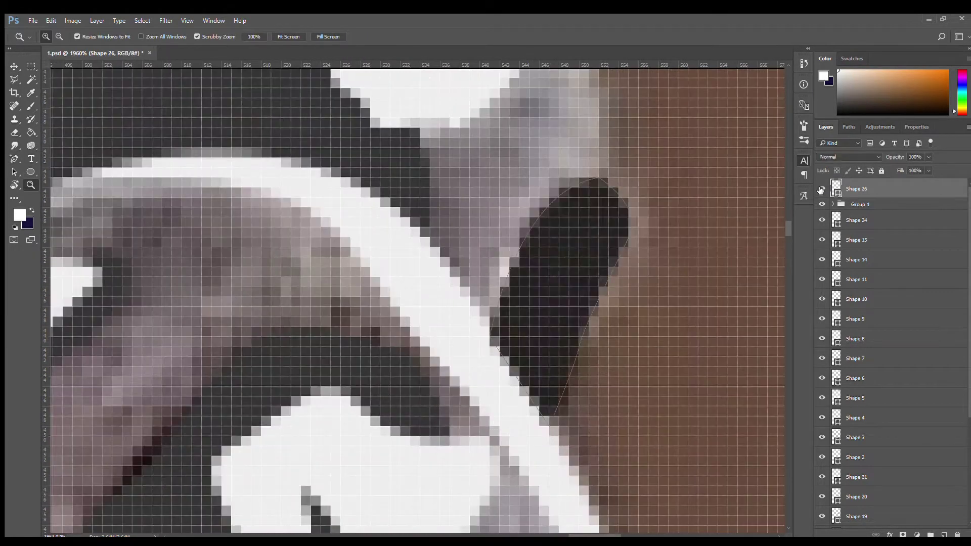
left_click(822, 189)
key("p")
- Pen-draw Shape 27 as the new dark far-eye outline beside the nose bridge
left_click(519, 237)
left_click_drag(485, 329, 491, 342)
left_click(531, 389)
left_click(520, 237)
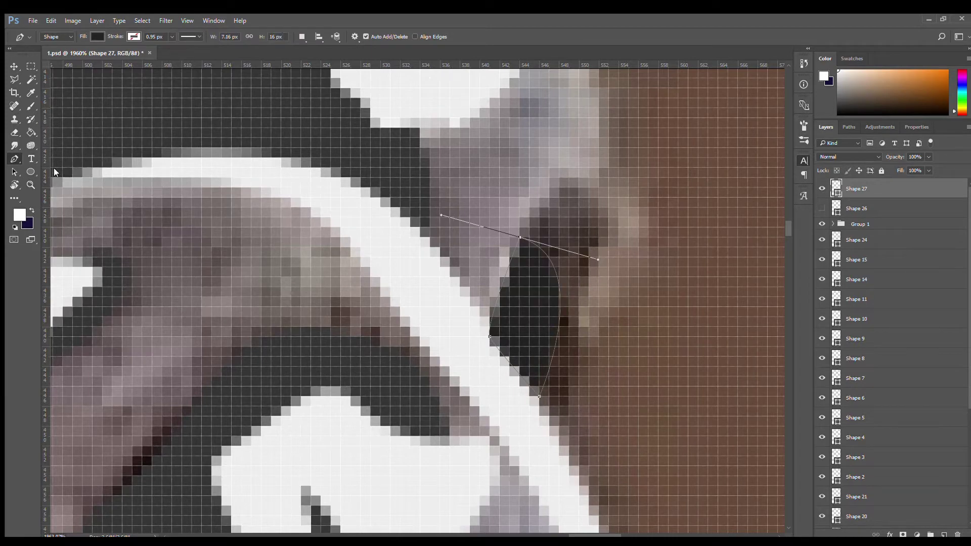
- Add a tiny white Ellipse highlight dot on the far eye and fit the view
key("u")
scroll(542, 319, "down", 5)
scroll(541, 318, "up", 3)
left_click_drag(472, 341, 497, 364)
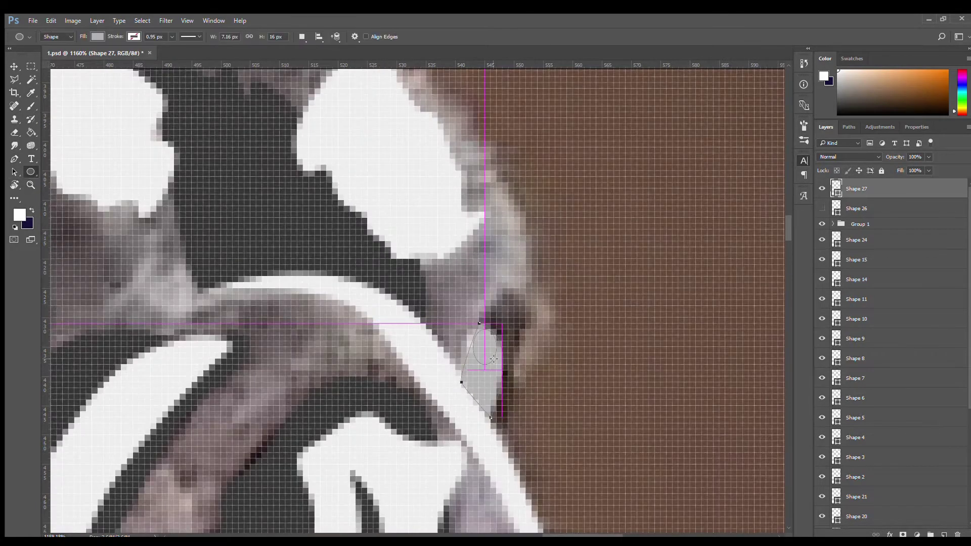
key("alt+BackSpace")
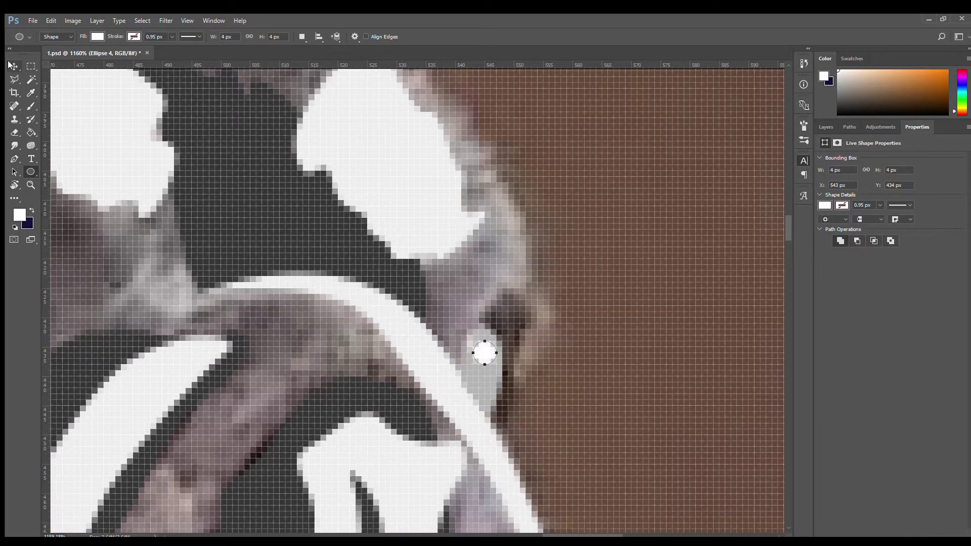
key("x")
key("z")
key("ctrl+0")
left_click(826, 127)
left_click(868, 228)
scroll(868, 223, "down", 5)
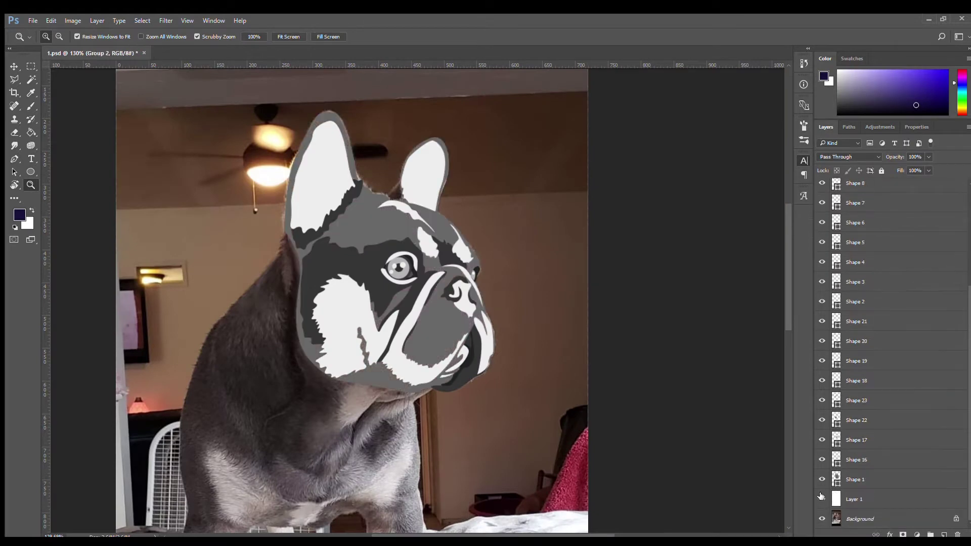
- Hide the base face shape and backdrop and frame the muzzle in view
left_click(821, 496)
left_click_drag(822, 480, 822, 499)
left_click_drag(403, 371, 542, 372)
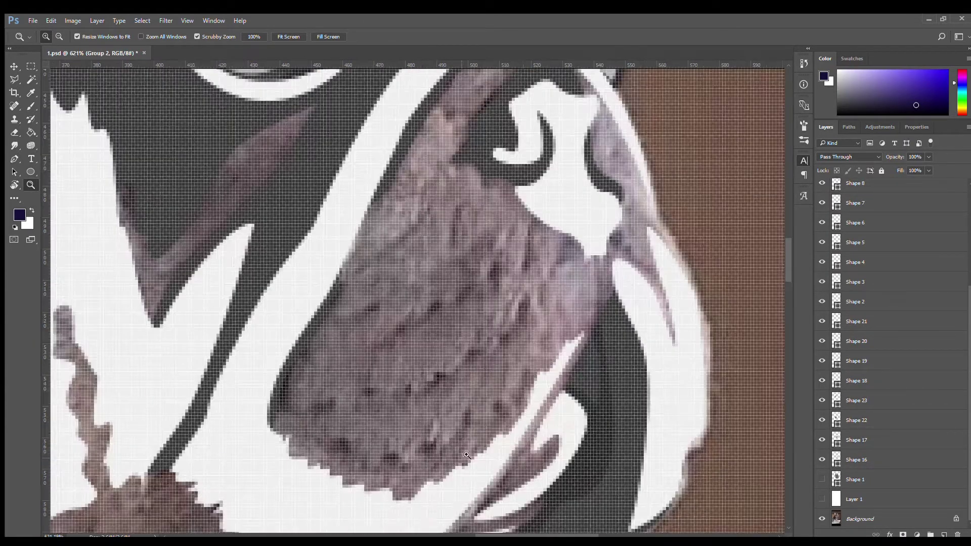
left_click_drag(504, 401, 226, 226)
scroll(551, 317, "down", 3)
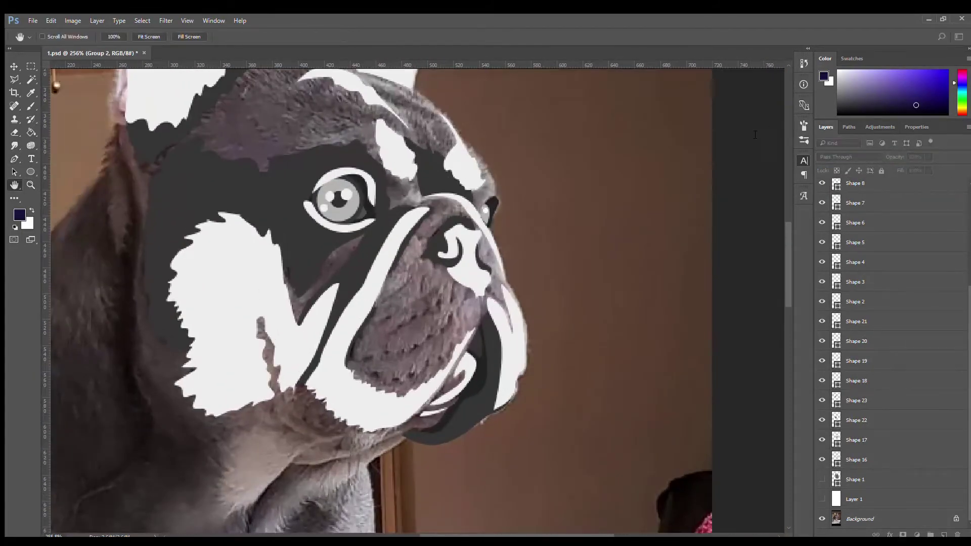
scroll(443, 354, "up", 3)
- Draw a small dark whisker dot on the muzzle with the Ellipse tool
key("u")
left_click_drag(436, 349, 445, 360)
left_click(826, 127)
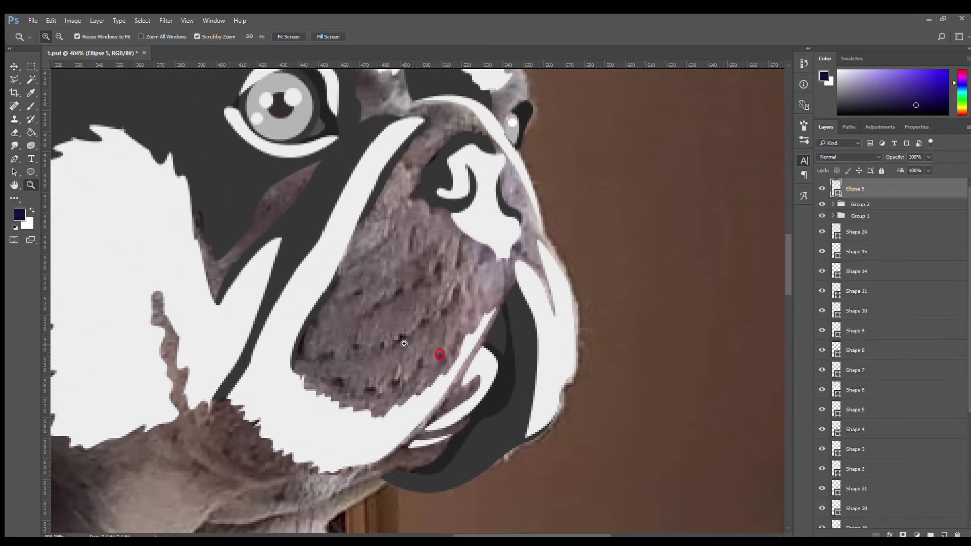
scroll(423, 355, "up", 5)
scroll(461, 353, "up", 3)
- Start Pen-drawing the Shape 29 muzzle outline beneath the whisker dots
key("p")
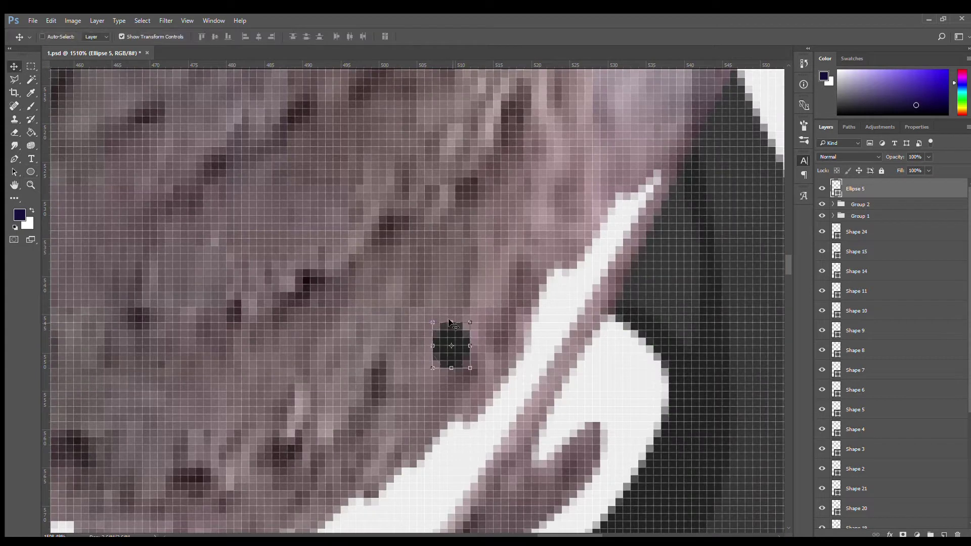
left_click(462, 331)
left_click_drag(470, 385, 461, 398)
left_click(433, 406)
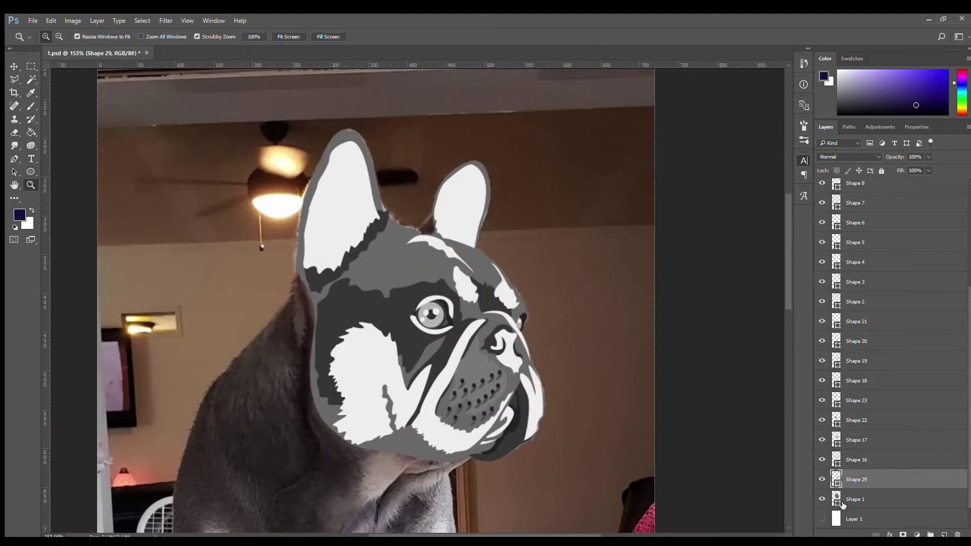
- Apply the far ear resize and hide its shape to reveal the reference photo
left_click(822, 518)
left_click(821, 519)
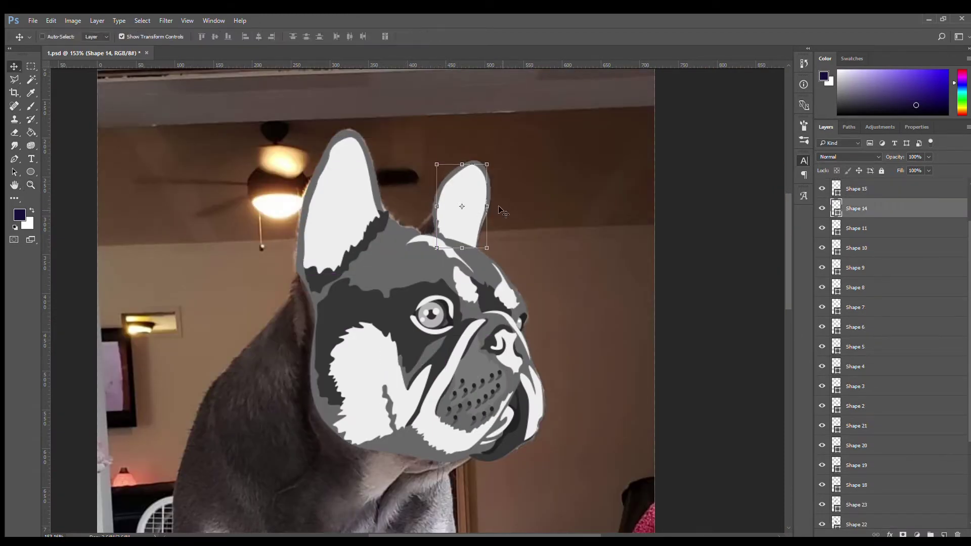
key("Return")
scroll(468, 188, "up", 3)
scroll(890, 303, "up", 3)
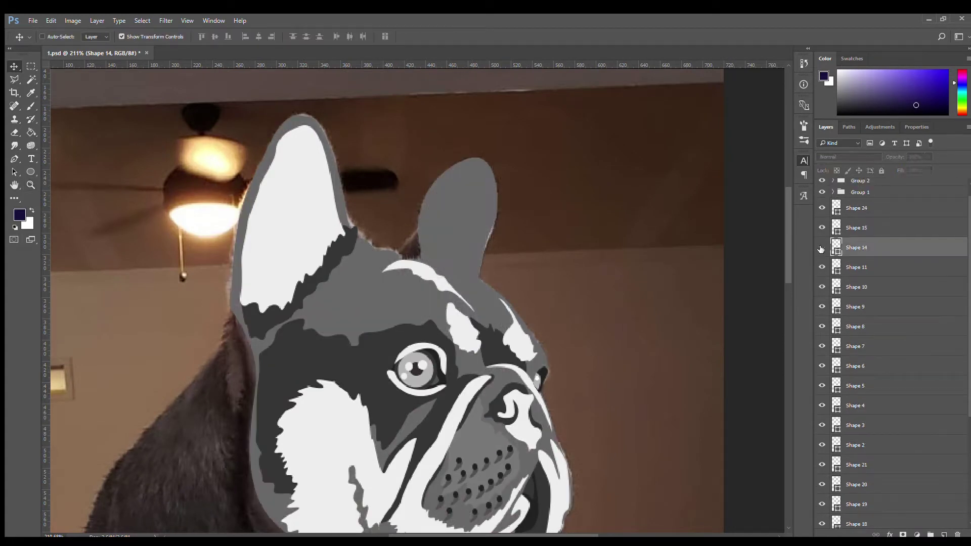
left_click(821, 223)
scroll(458, 220, "up", 5)
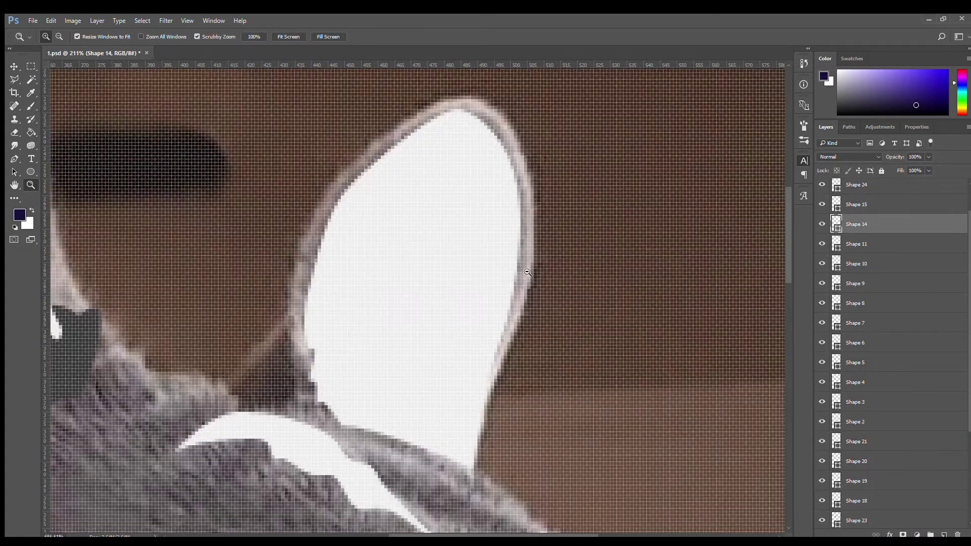
left_click(820, 223)
- Pen-trace the right ear's outer edge from base to tip for Shape 30
key("p")
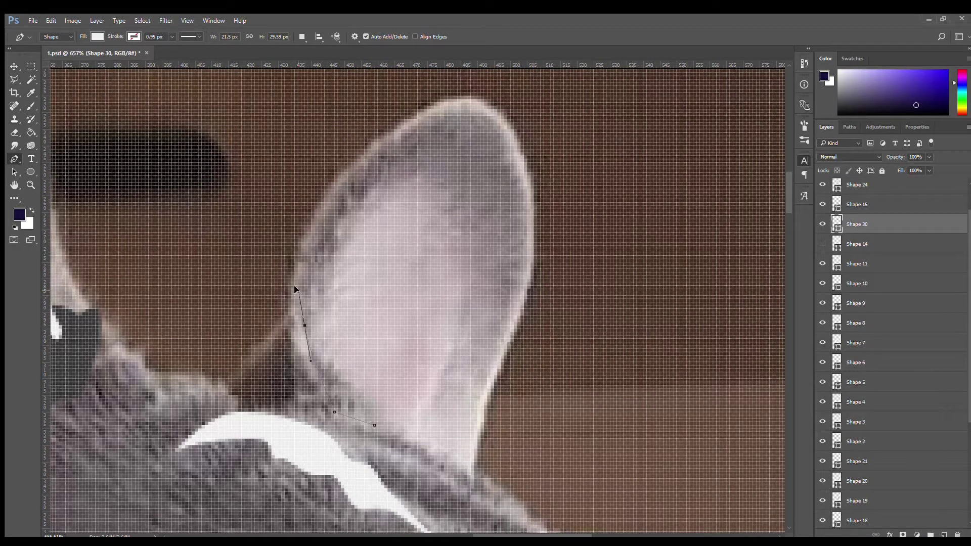
left_click(312, 249)
left_click(344, 186)
left_click(401, 136)
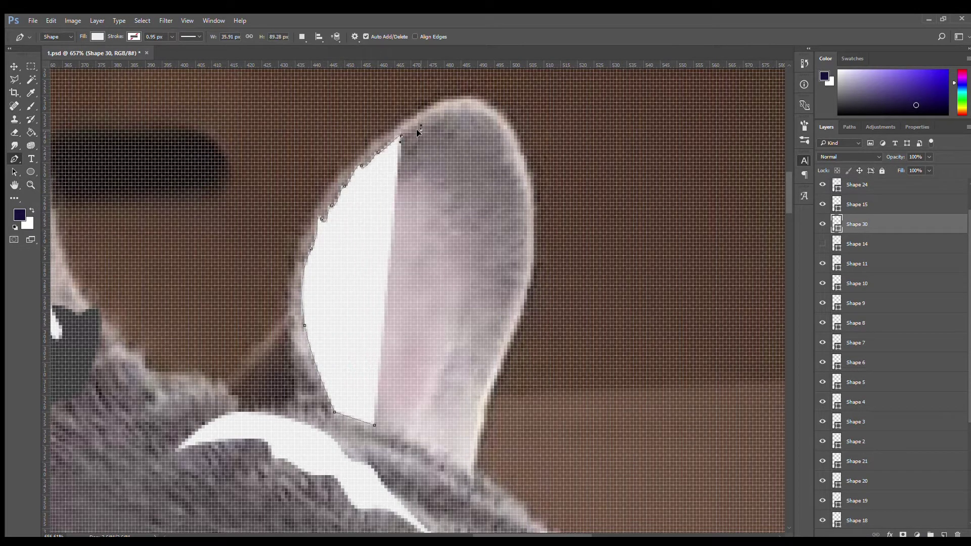
left_click(461, 109)
left_click(507, 153)
left_click(521, 243)
left_click(513, 279)
left_click(504, 312)
left_click(491, 349)
left_click(481, 379)
left_click(469, 411)
- Trace at 14% opacity, restore full opacity, and fill Shape 30 with sampled grey
key("1")
key("4")
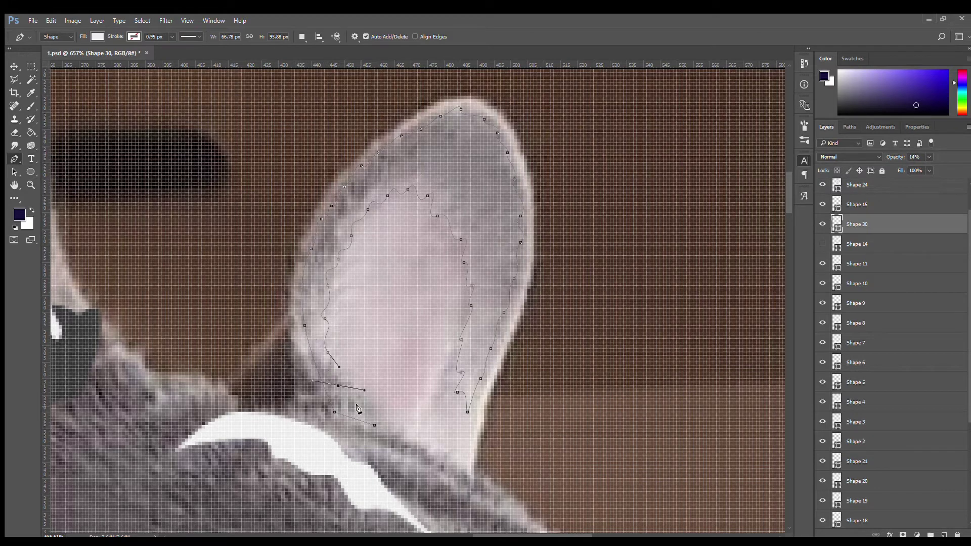
key("0")
key("Return")
key("i")
scroll(434, 242, "down", 2)
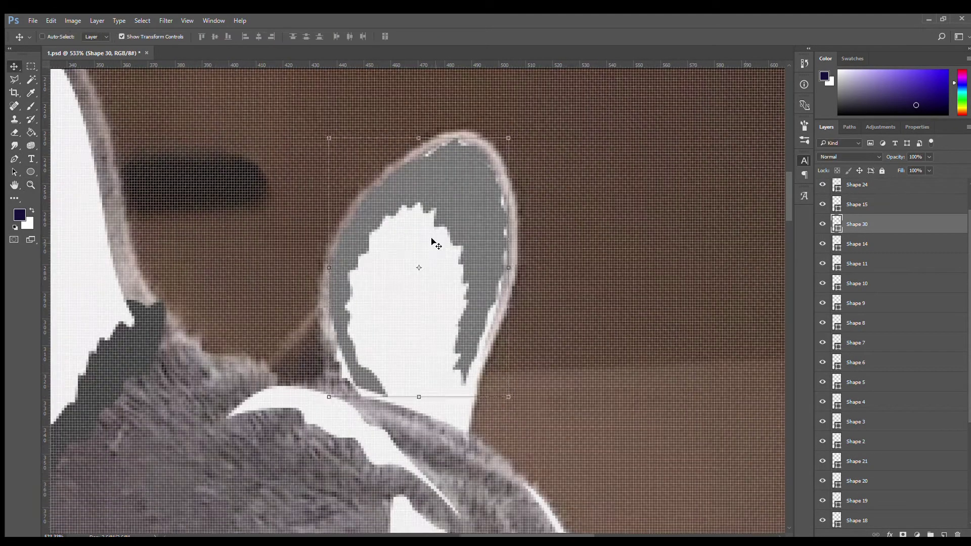
left_click(14, 158)
- Hide the left ear's white fill, Shape 15, and zoom in on that ear
key("z")
left_click_drag(492, 202, 366, 212)
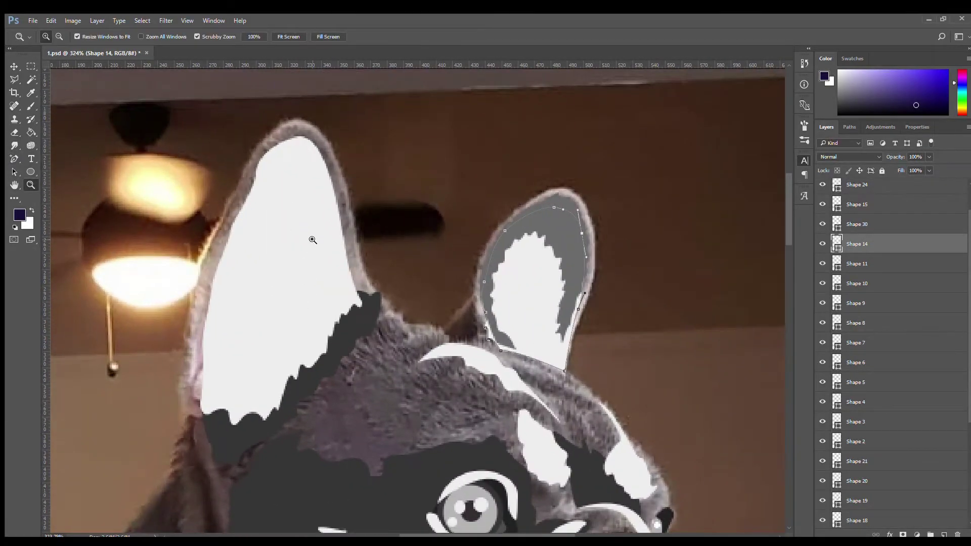
left_click(298, 258, "ctrl")
key("ctrl+comma")
left_click_drag(282, 281, 354, 273)
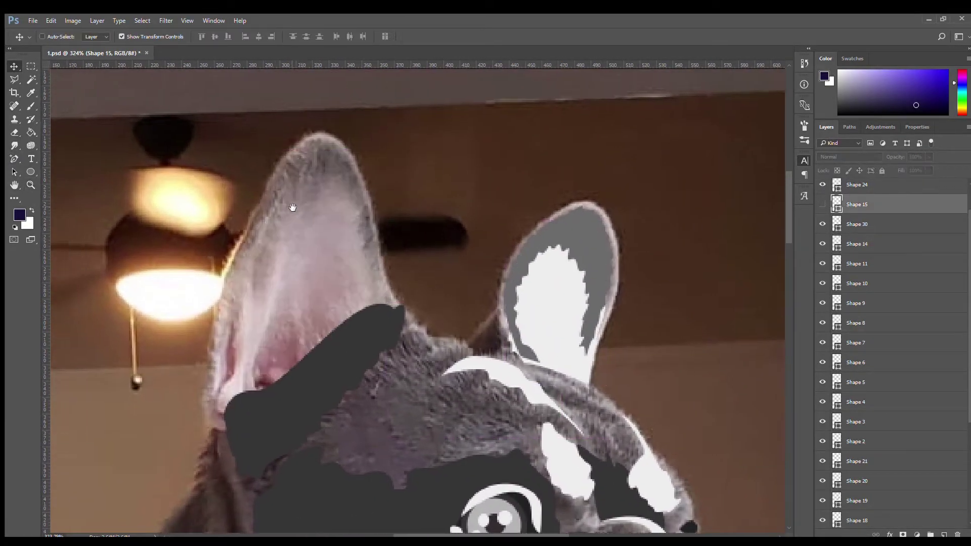
- Pen-trace the left ear's grey outer rim as closed Shape 31
key("p")
left_click(419, 283)
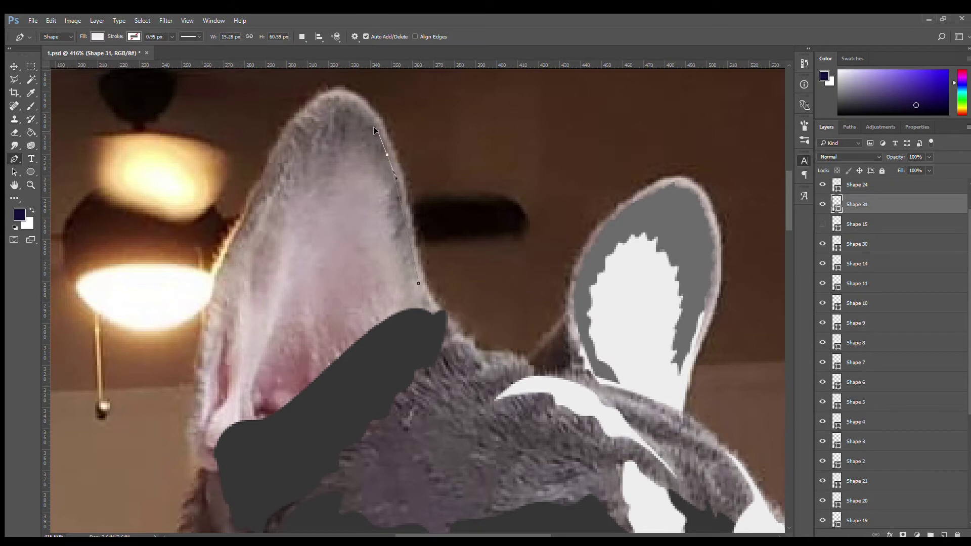
left_click(332, 106)
left_click(299, 130)
left_click(269, 174)
left_click(227, 252)
left_click(301, 166)
left_click(345, 154)
left_click(418, 283)
key("v")
- Reorder the grey ear patch in the layer stack with Ctrl+[ and Ctrl+]
key("p")
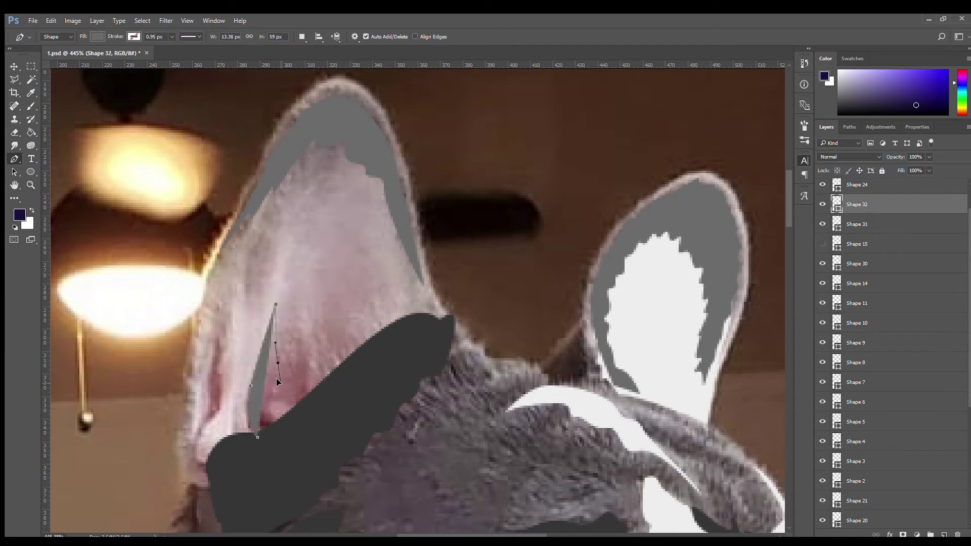
key("ctrl+bracketleft")
key("ctrl+bracketleft")
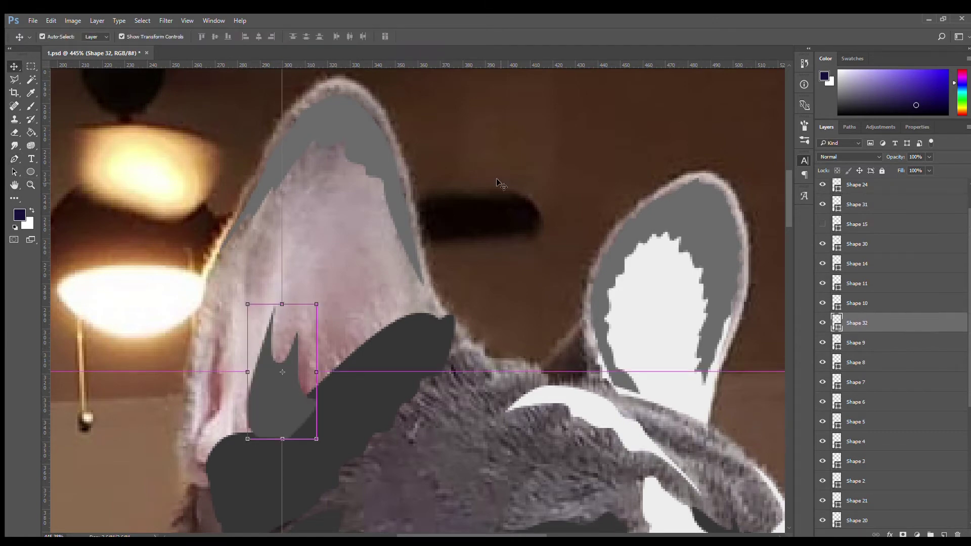
key("ctrl+bracketleft")
key("ctrl+bracketleft")
key("z")
key("ctrl+0")
left_click_drag(400, 268, 430, 268)
key("v")
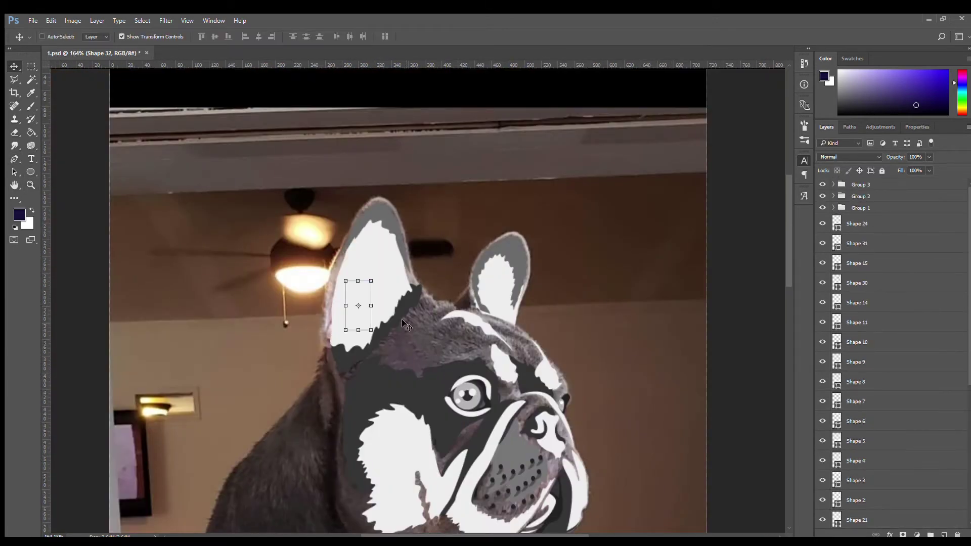
key("ctrl+bracketright")
key("ctrl+bracketright")
key("ctrl+bracketright")
key("ctrl+bracketright")
key("ctrl+bracketright")
key("ctrl+bracketright")
key("Delete")
- Turn the left ear's white fill Shape 15 back on and fit the canvas
left_click(388, 268)
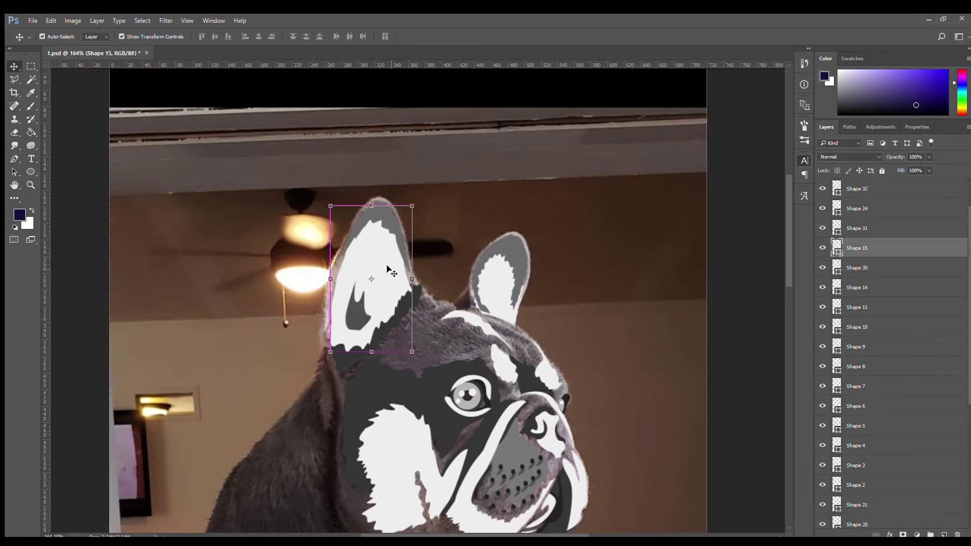
key("ctrl+0")
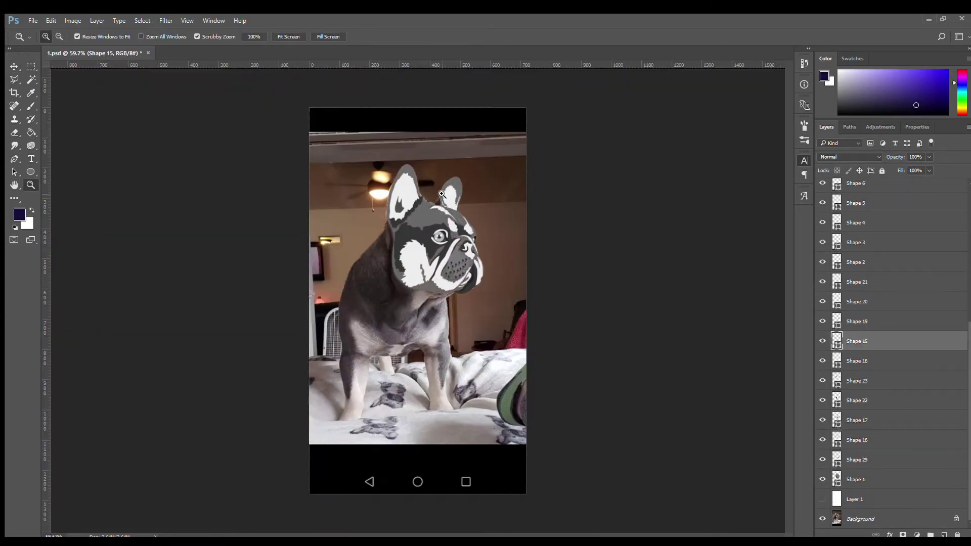
scroll(434, 336, "up", 5)
key("z")
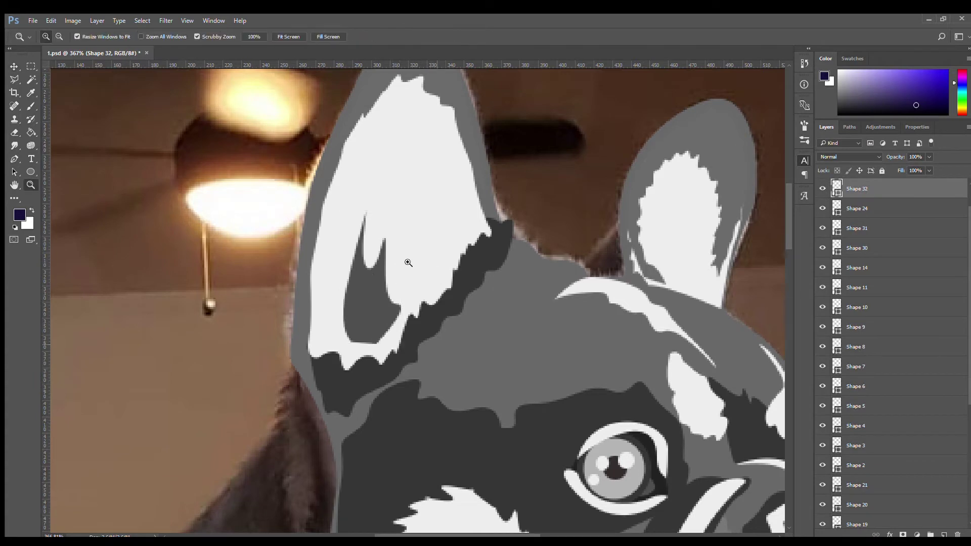
key("ctrl+0")
scroll(503, 257, "up", 3)
key("ctrl+0")
scroll(502, 257, "up", 3)
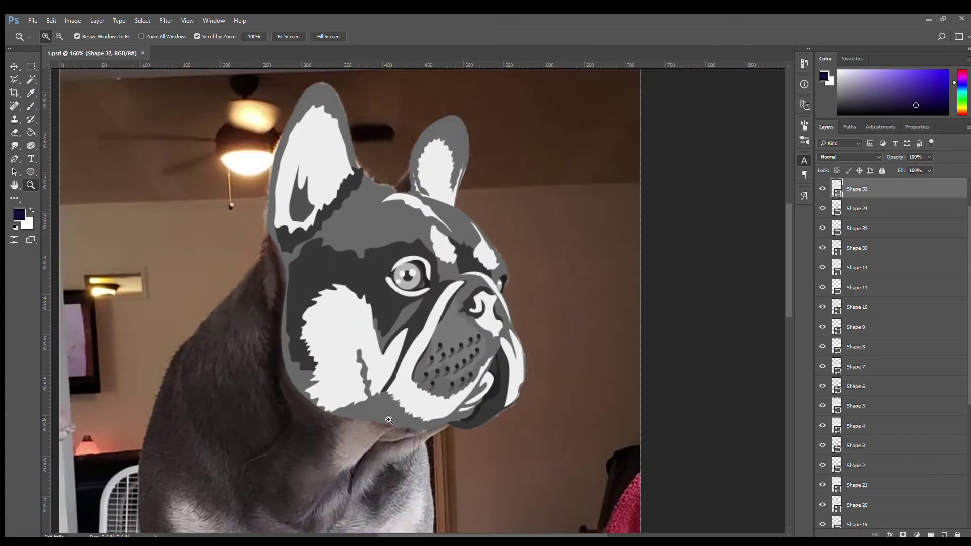
left_click(14, 159)
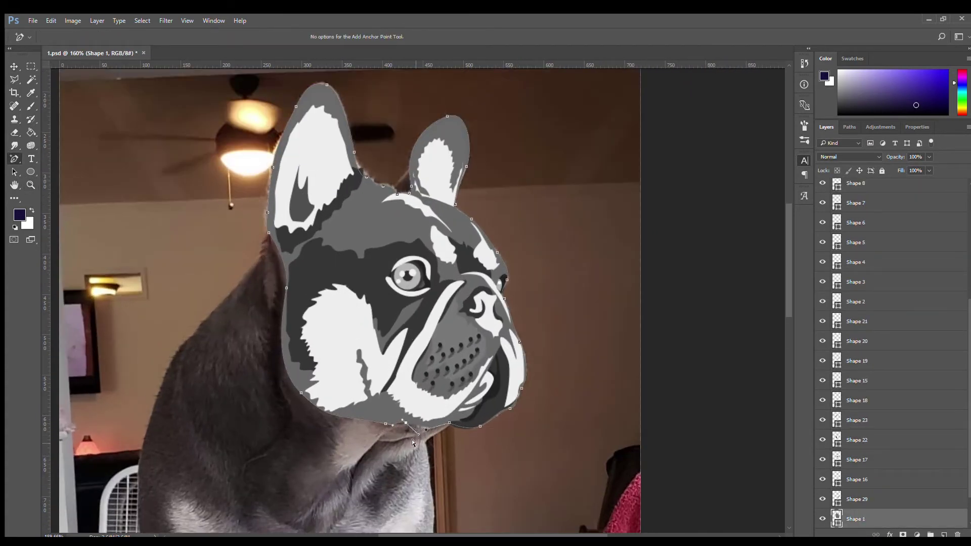
- Add an anchor point to refine the Shape 1 jaw outline
left_click(320, 411)
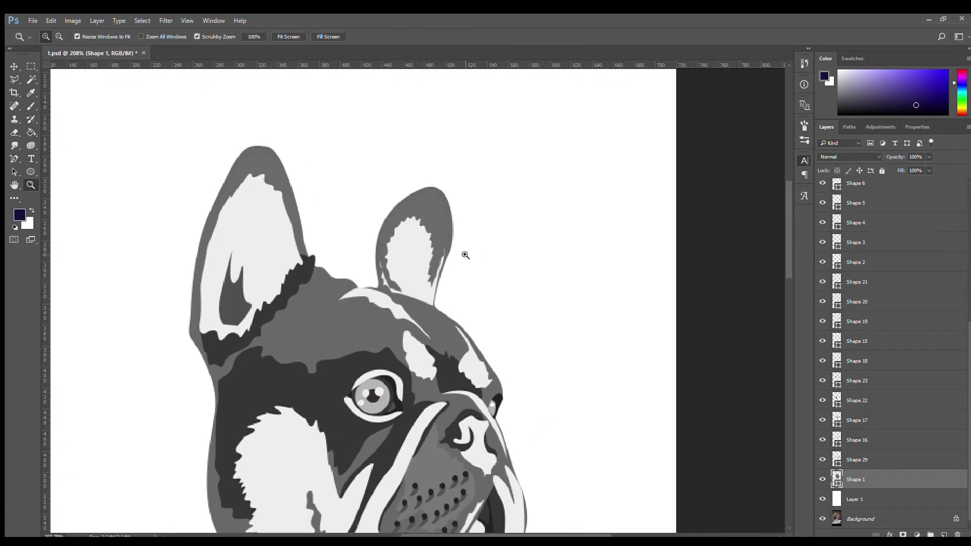
key("i")
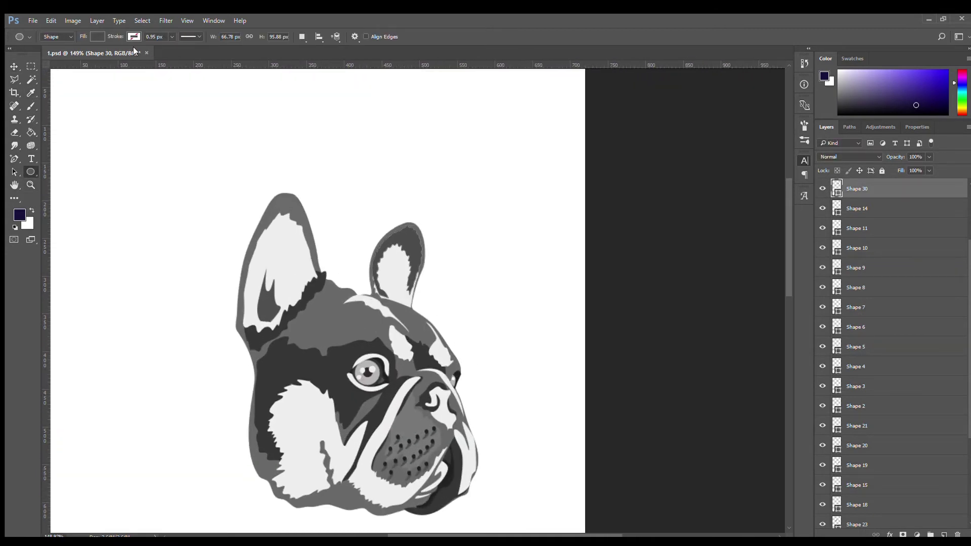
key("v")
scroll(324, 288, "down", 2)
scroll(324, 288, "up", 4)
- Bend the inner edge of the Shape 31 left ear rim to match
left_click(329, 251, "ctrl")
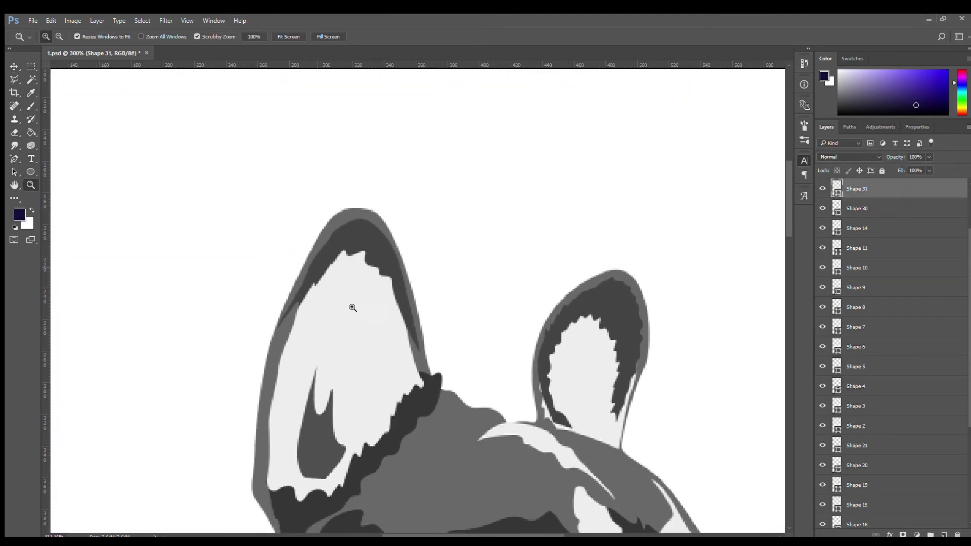
left_click_drag(213, 300, 273, 368, "ctrl")
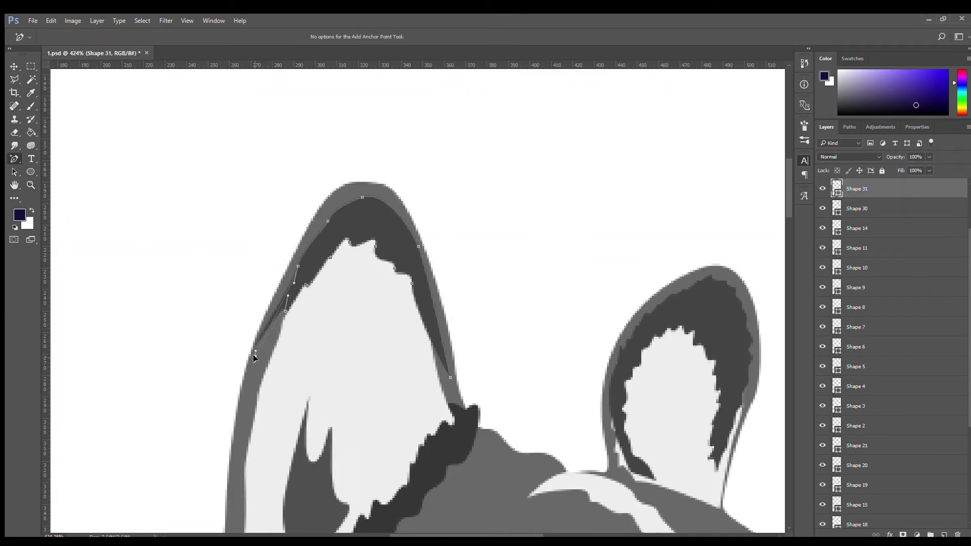
left_click_drag(285, 308, 264, 370)
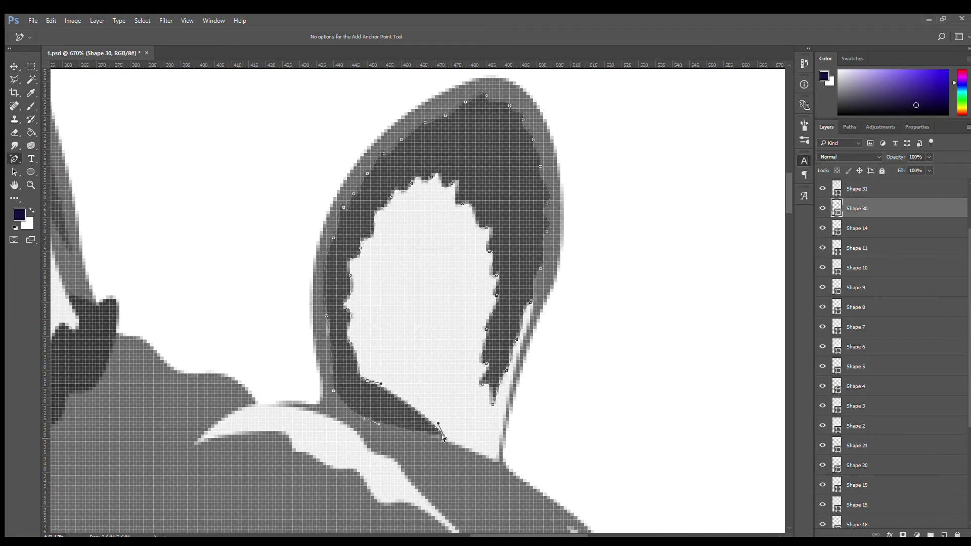
- View the whole Order-2.psd page, then zoom back in on the dog head
key("z")
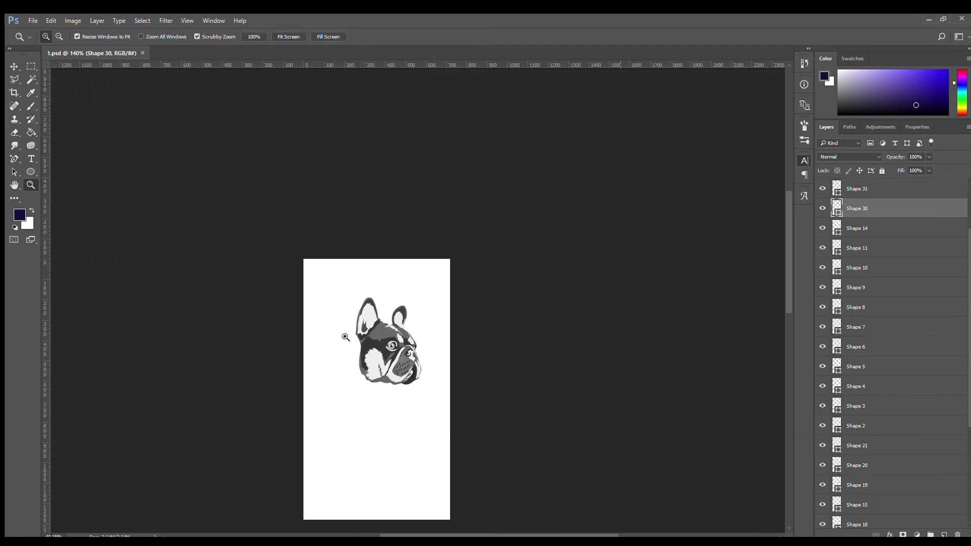
left_click_drag(371, 233, 457, 373)
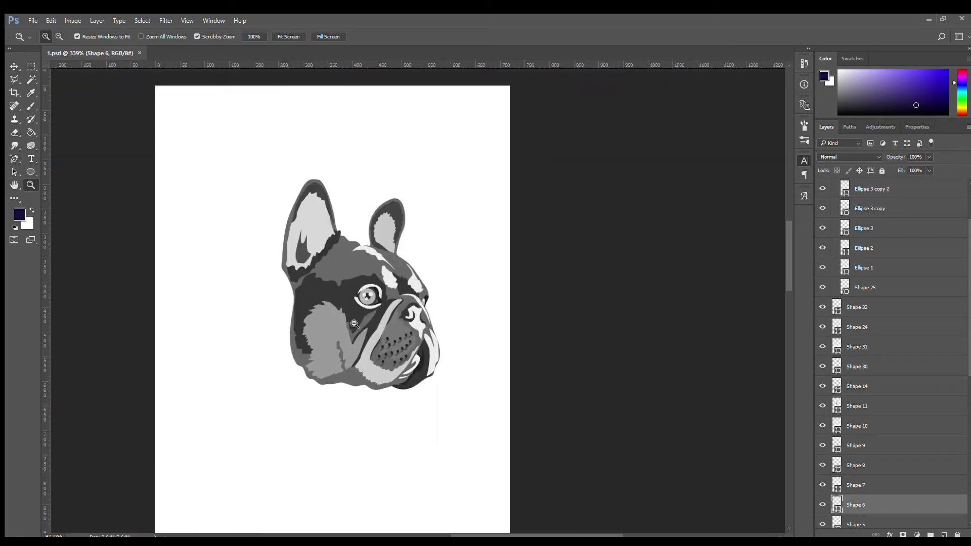
left_click(447, 226)
key("v")
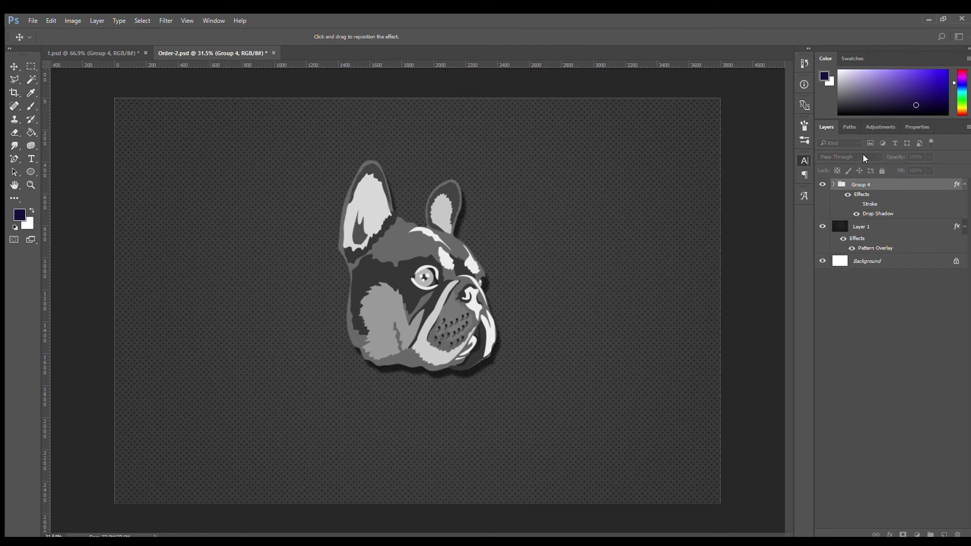
- Type 'LOGO NAME' below the head in light grey with tighter tracking
key("t")
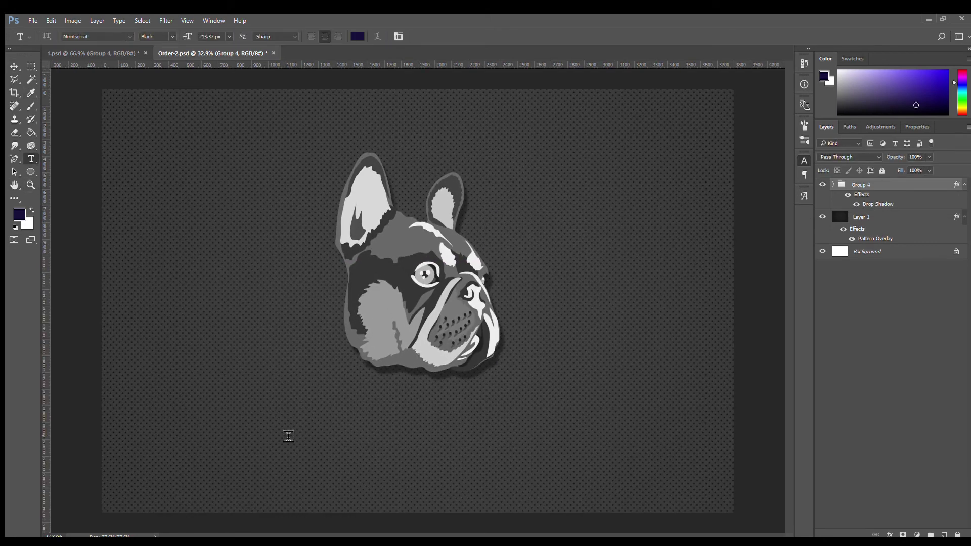
left_click(286, 435)
type("b")
key("BackSpace")
key("BackSpace")
key("BackSpace")
type("LOGO NAME")
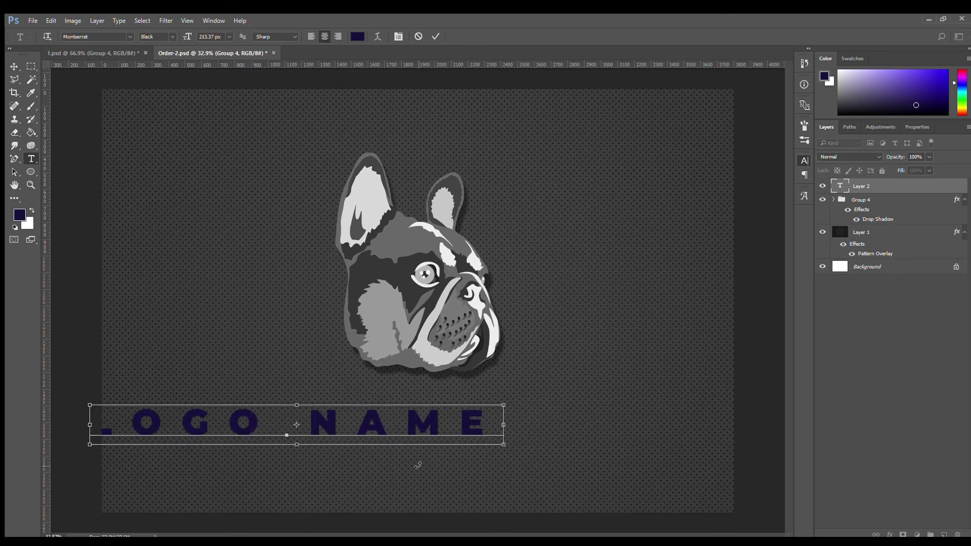
key("ctrl+a")
key("ctrl+alt+Left")
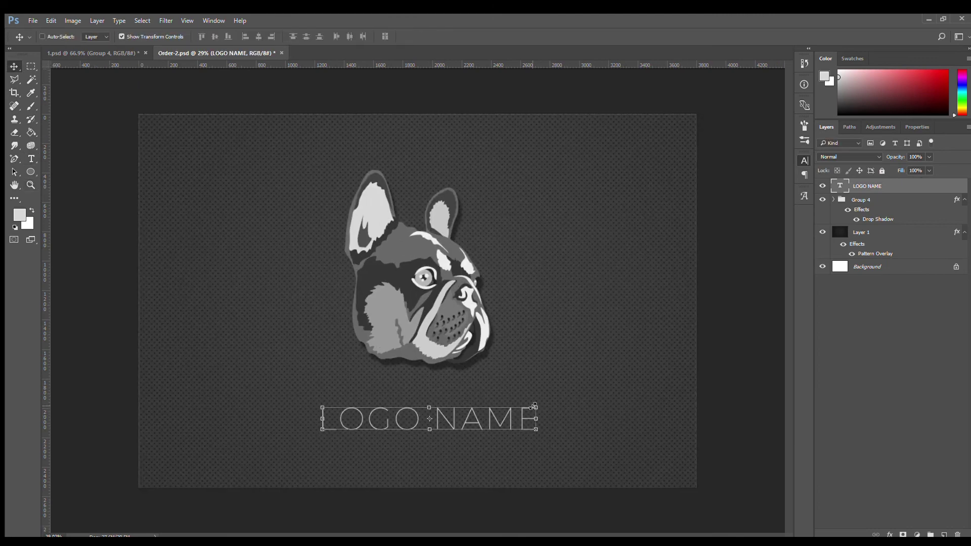
- Move the LOGO NAME text so it sits centred under the dog head
key("v")
mouse_move(420, 409)
left_mouse_down()
mouse_move(357, 416)
mouse_move(470, 418)
mouse_move(449, 231)
left_mouse_up()
scroll(456, 414, "down", 1)
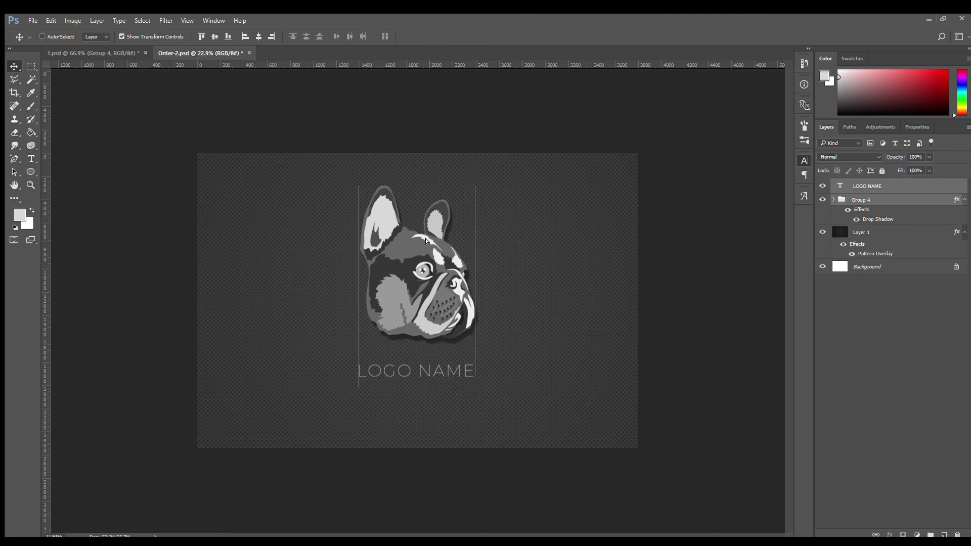
key("ctrl+plus")
- Draw the Shape 33 long-shadow polygon from the ear tip and fill it dark grey
left_click(884, 207)
key("p")
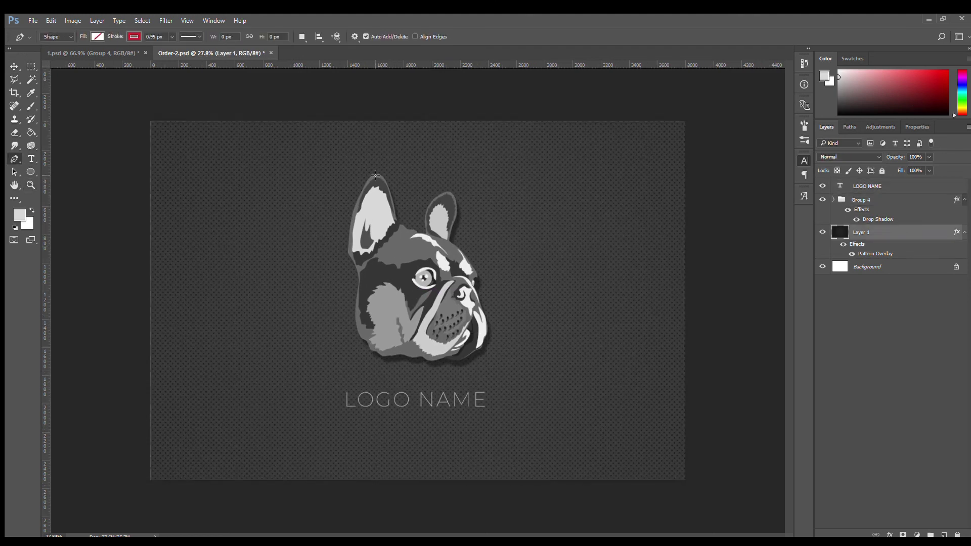
left_click(373, 174)
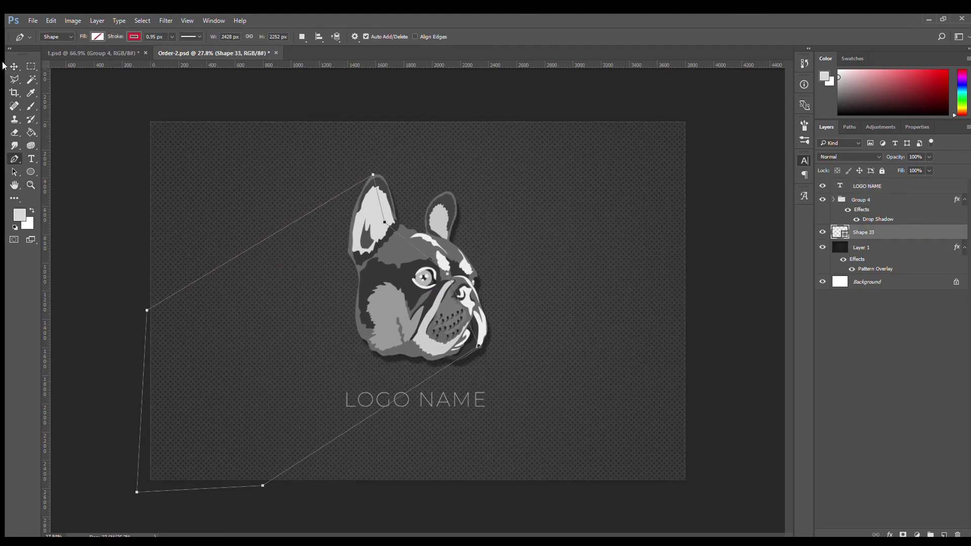
key("u")
key("alt+BackSpace")
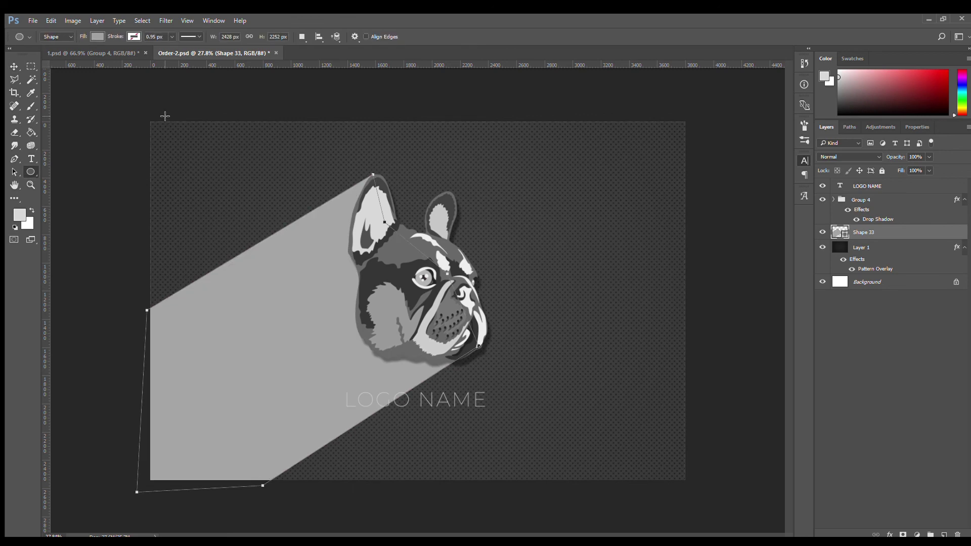
left_click(14, 67)
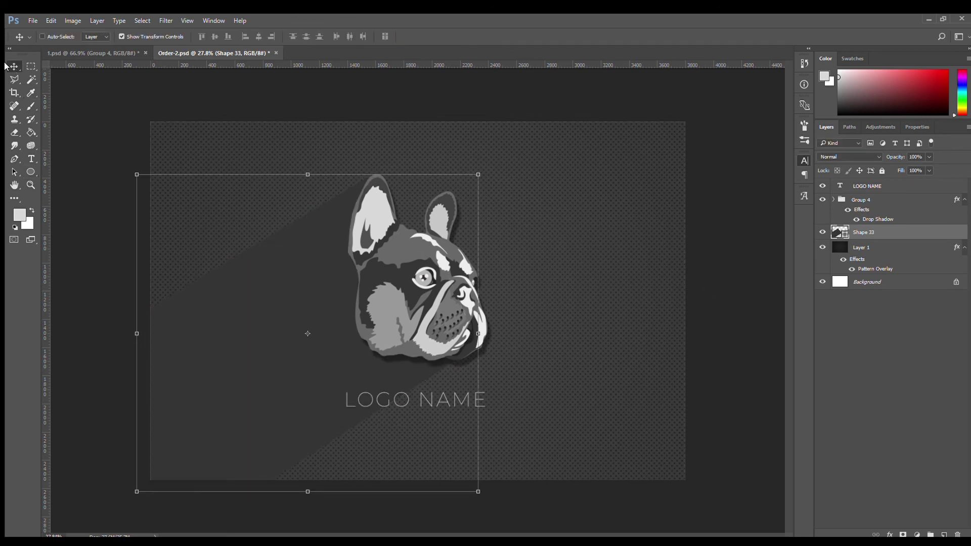